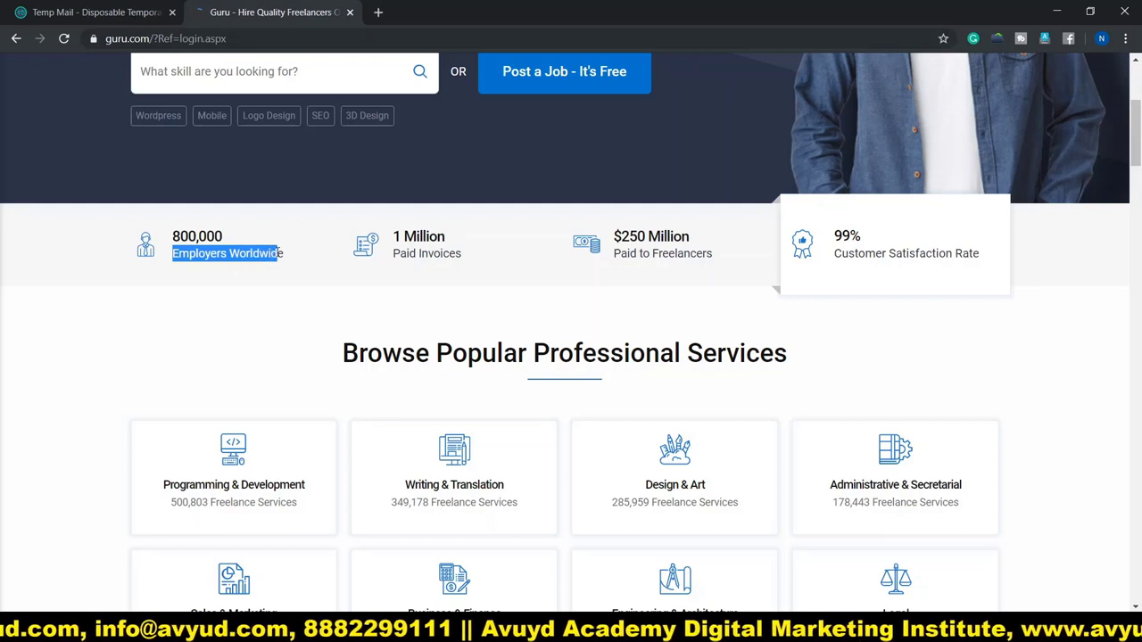
left_click_drag(399, 254, 454, 257)
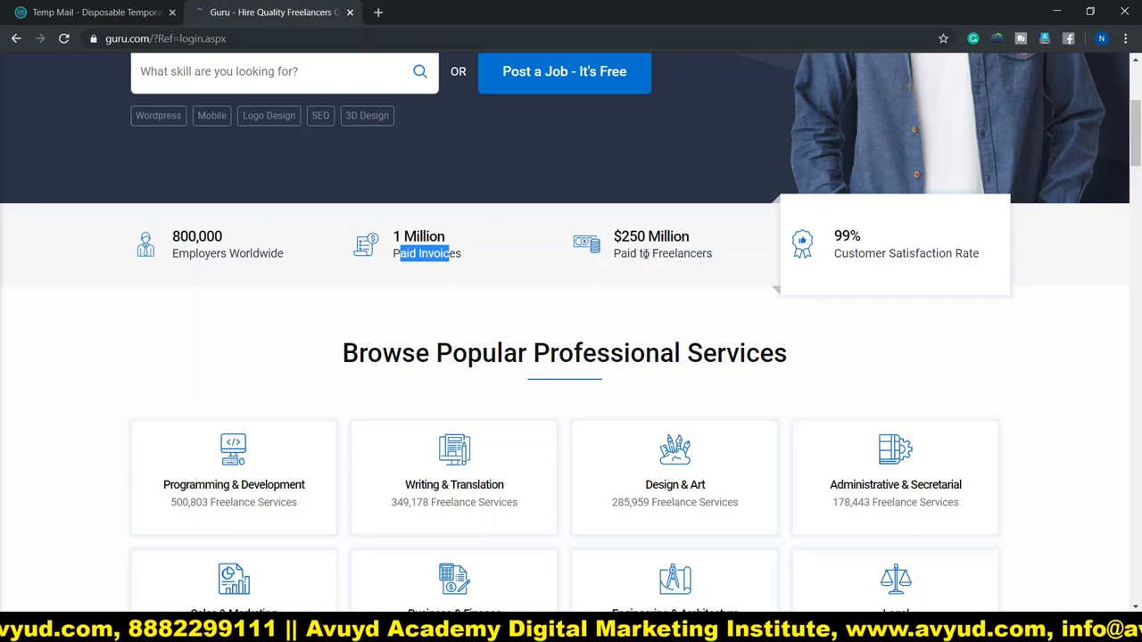
left_click_drag(716, 259, 629, 237)
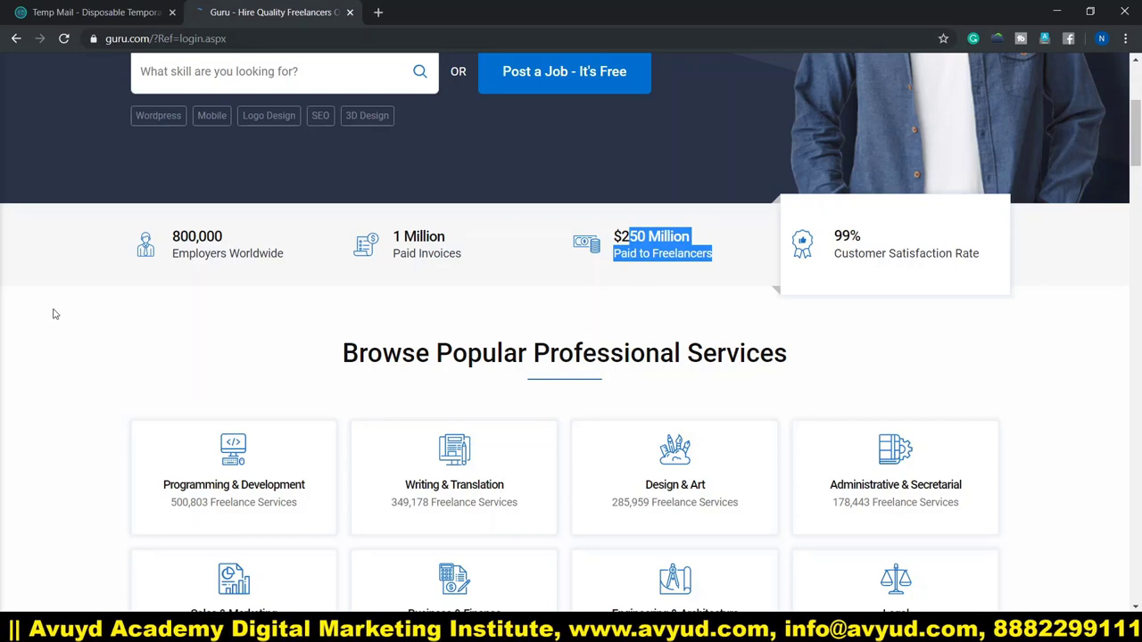
scroll(26, 314, "down", 3)
scroll(3, 317, "up", 1)
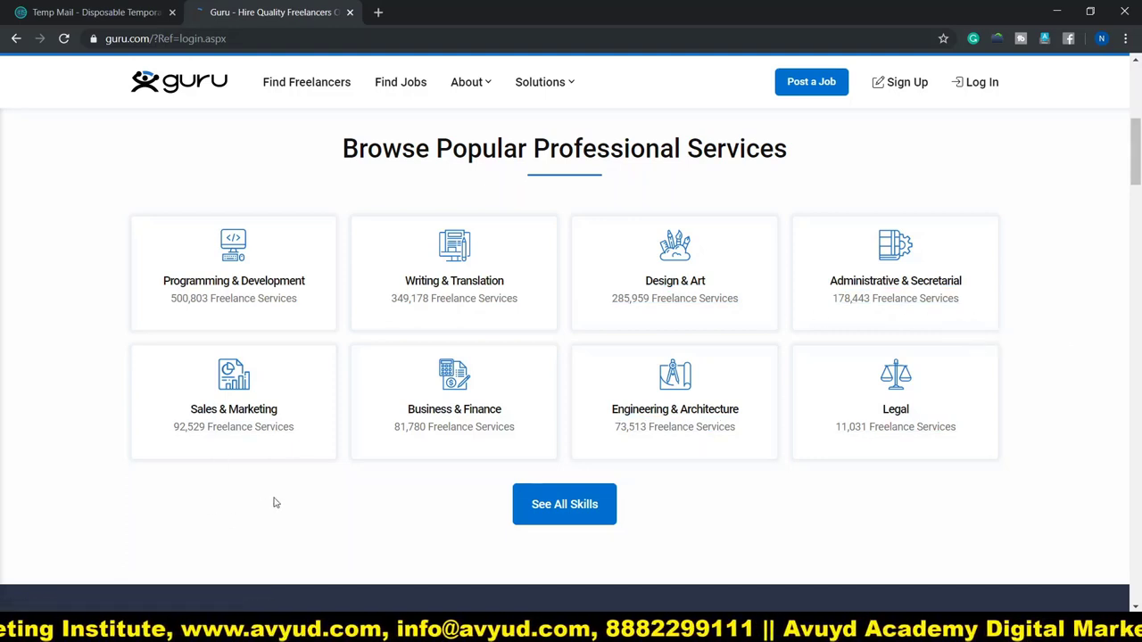
scroll(231, 471, "down", 5)
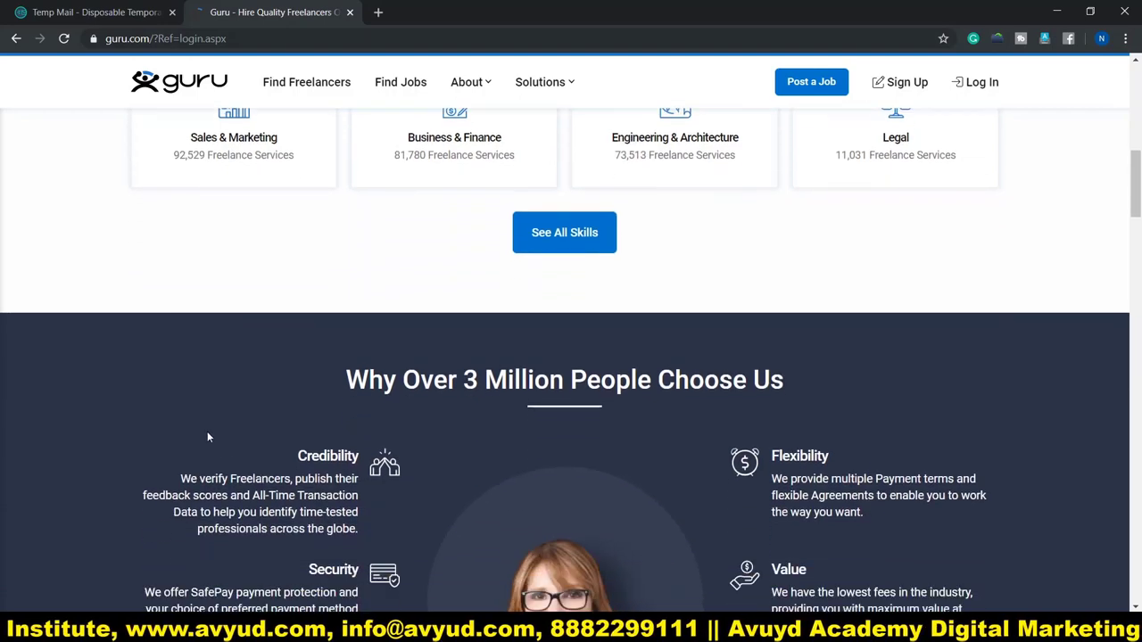
scroll(163, 387, "down", 1)
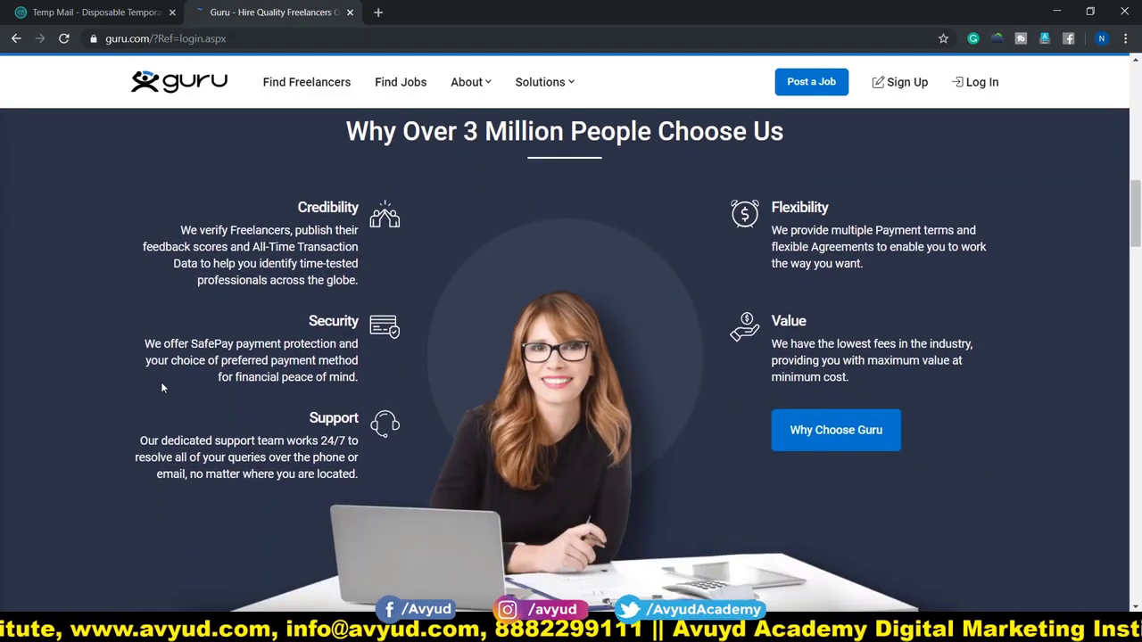
scroll(162, 387, "down", 4)
scroll(163, 387, "down", 2)
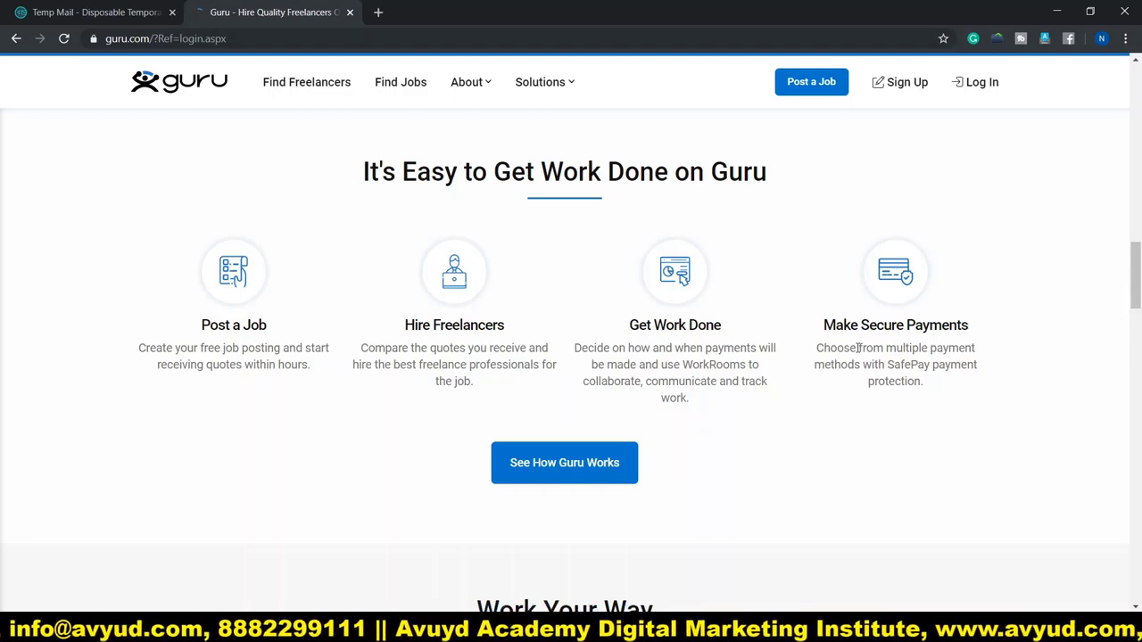
scroll(466, 451, "down", 3)
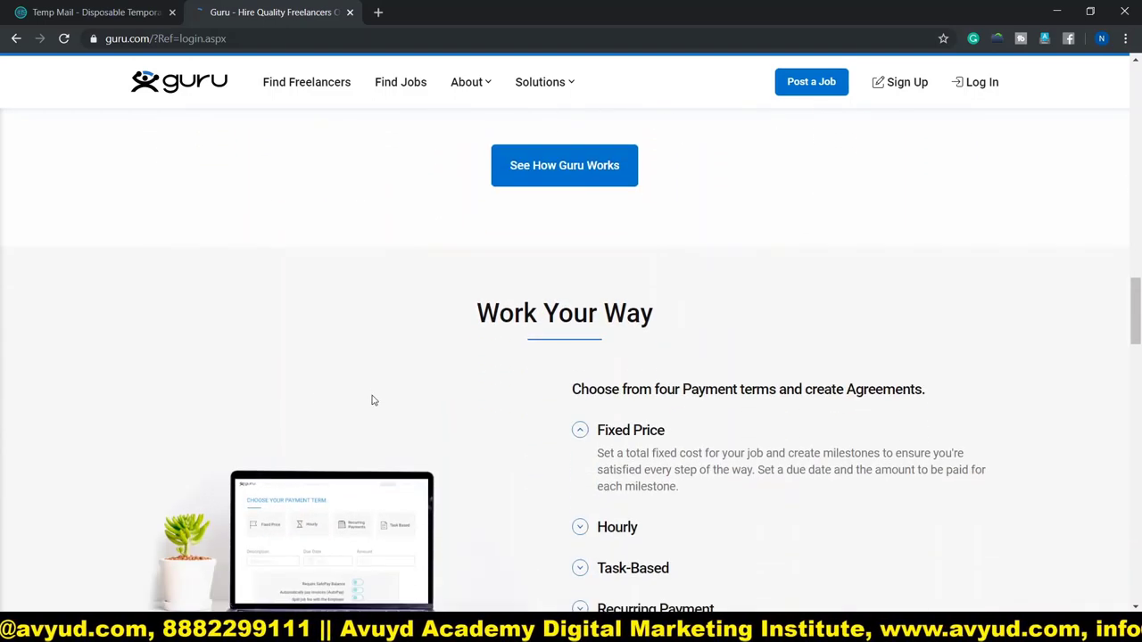
scroll(983, 346, "up", 12)
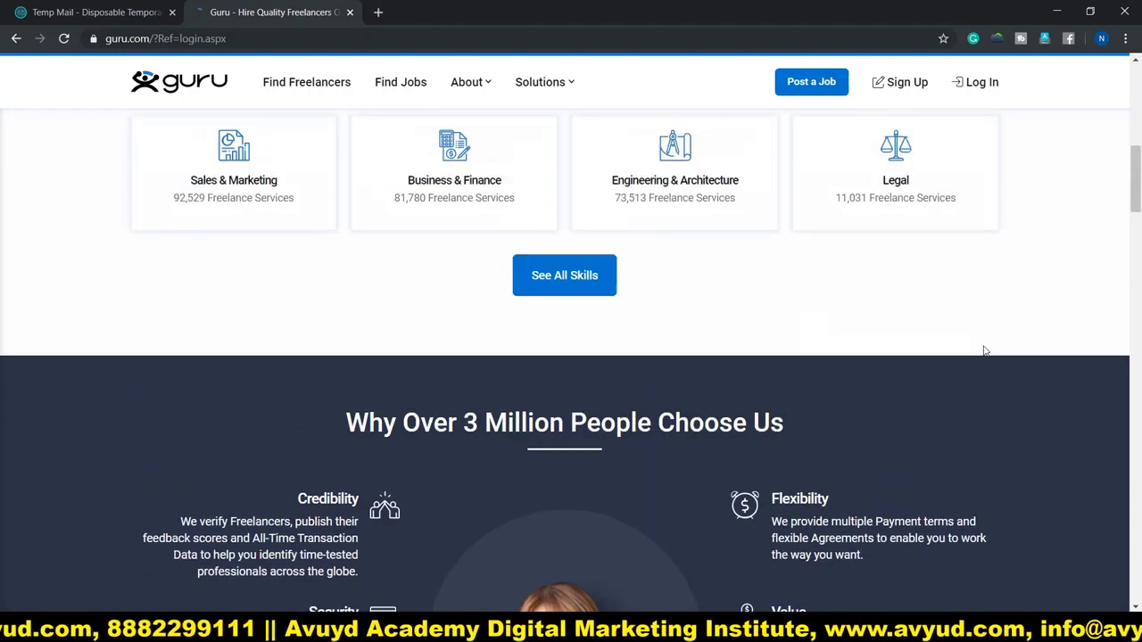
scroll(984, 350, "up", 10)
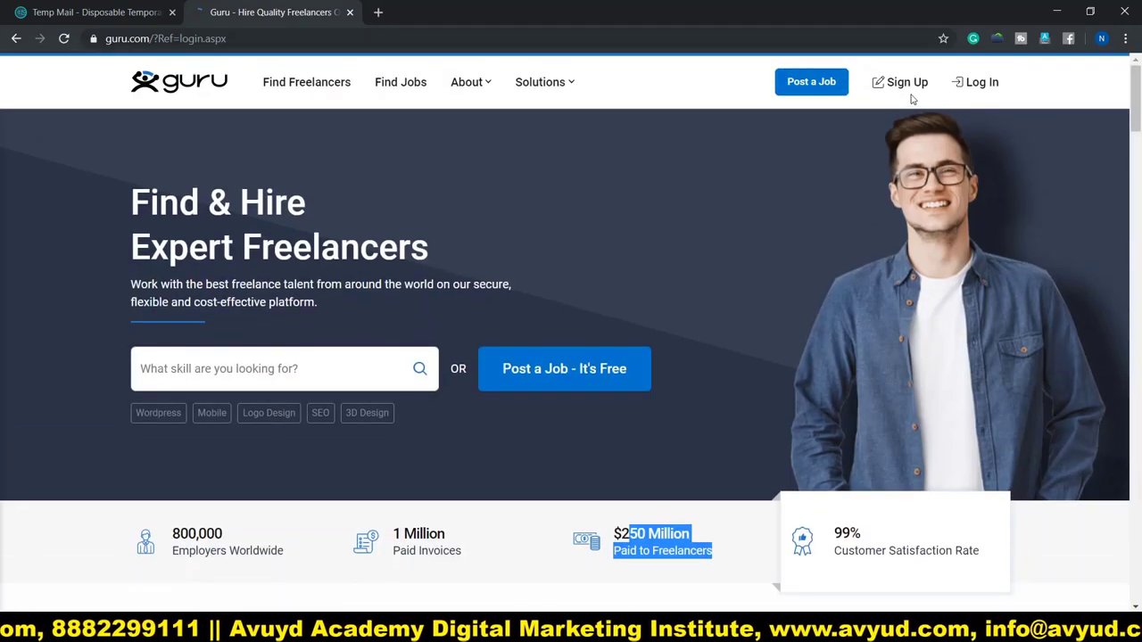
- Sign up with the user's full name and pasted temporary email, pass reCAPTCHA, and accept the terms
left_click(906, 86)
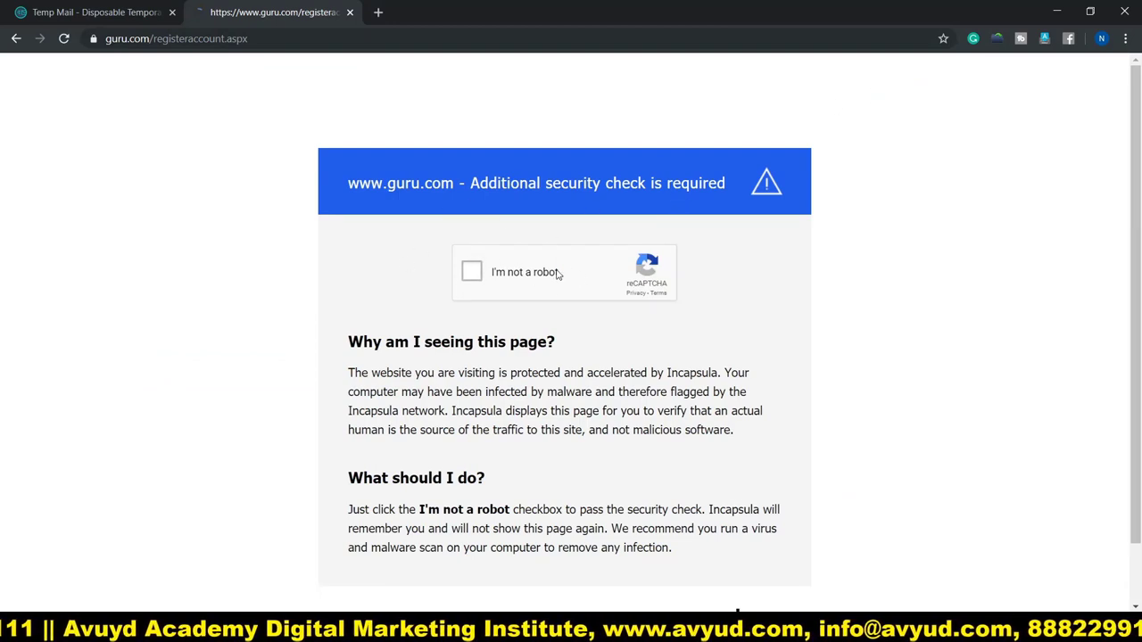
left_click(472, 277)
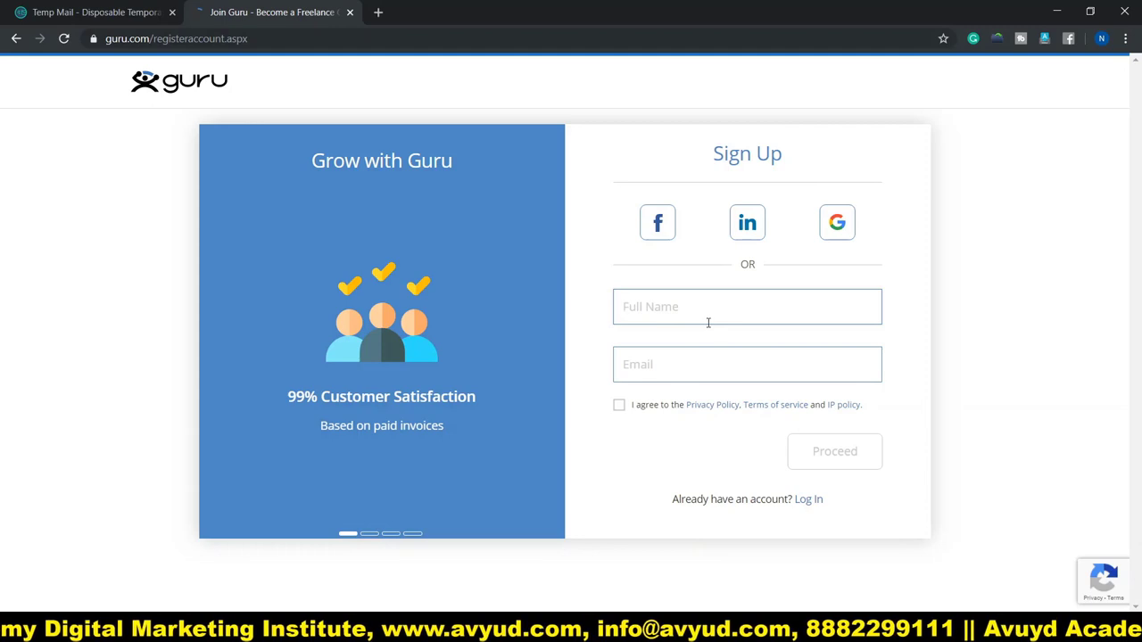
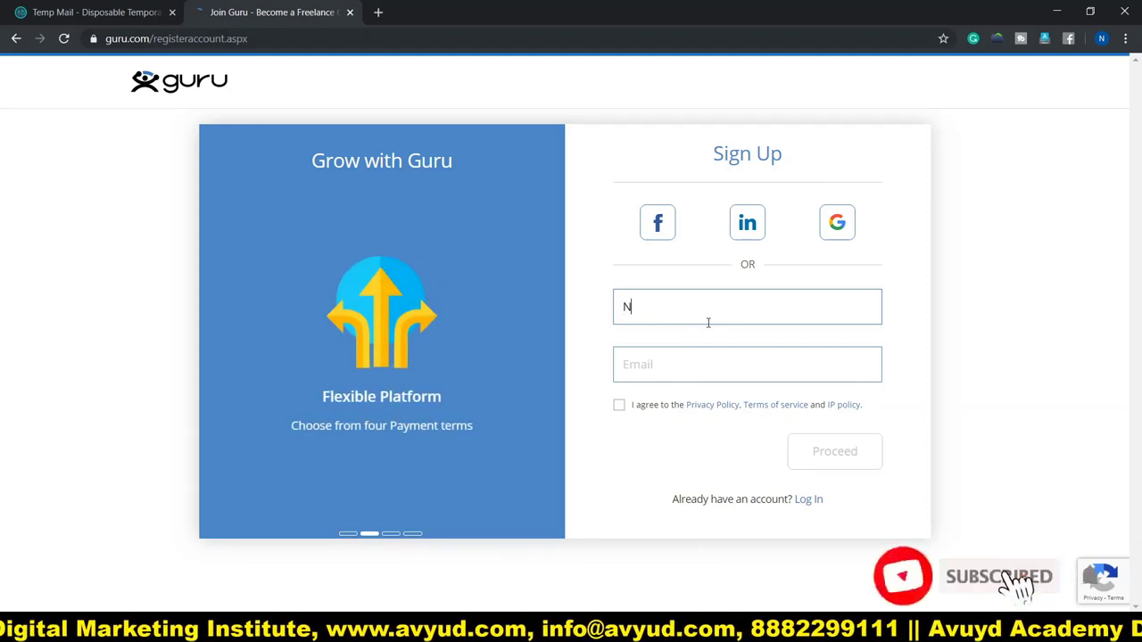
left_click(664, 368)
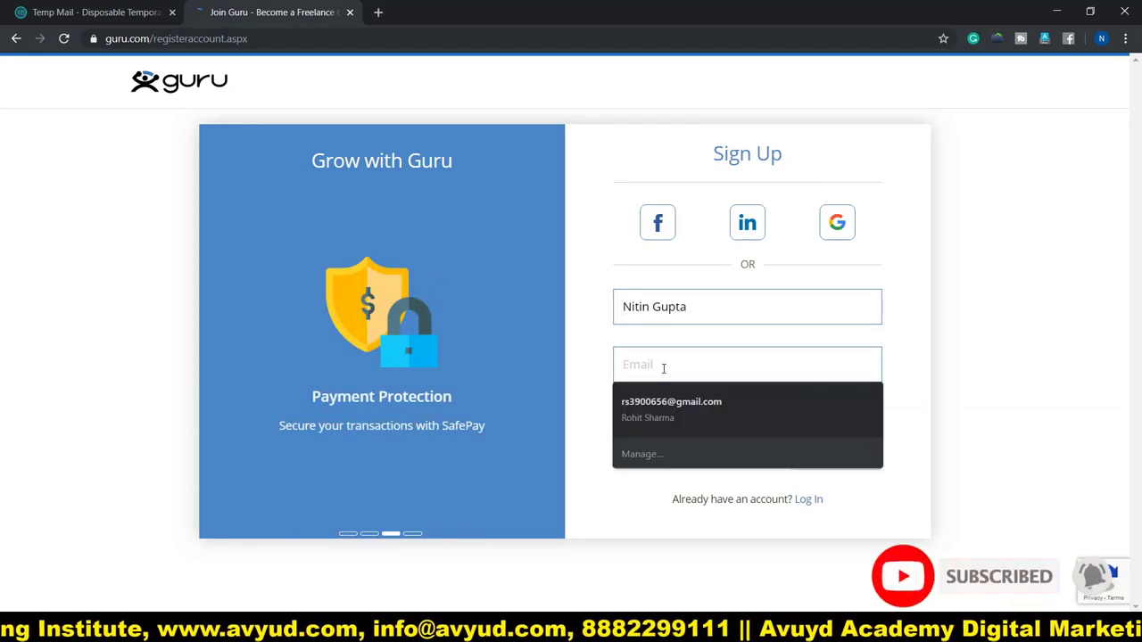
key("ctrl+v")
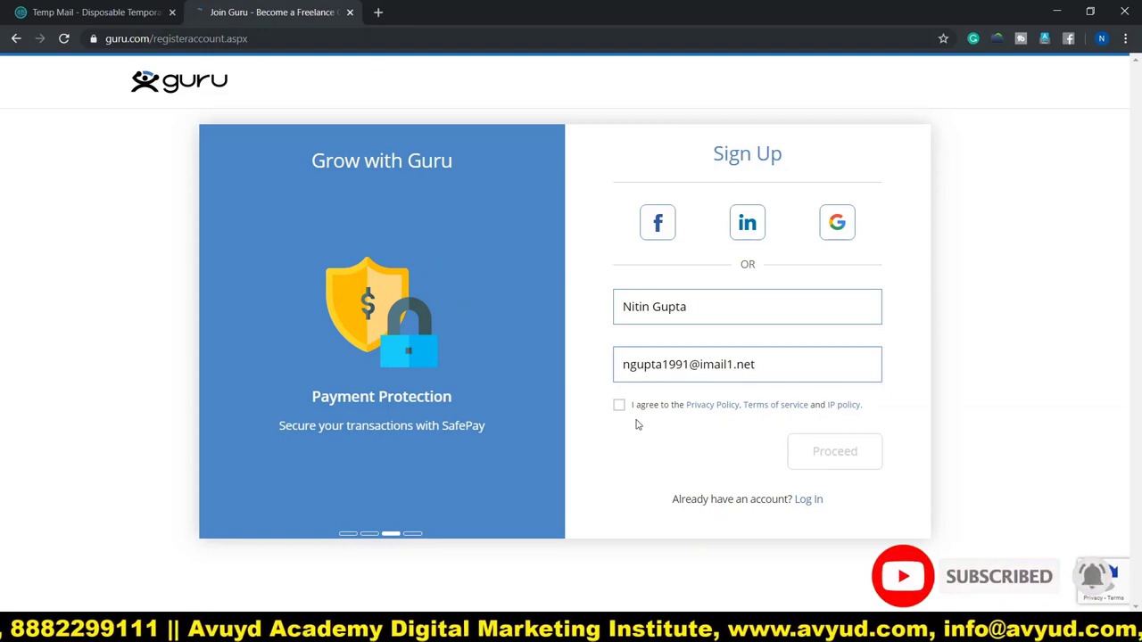
left_click(619, 405)
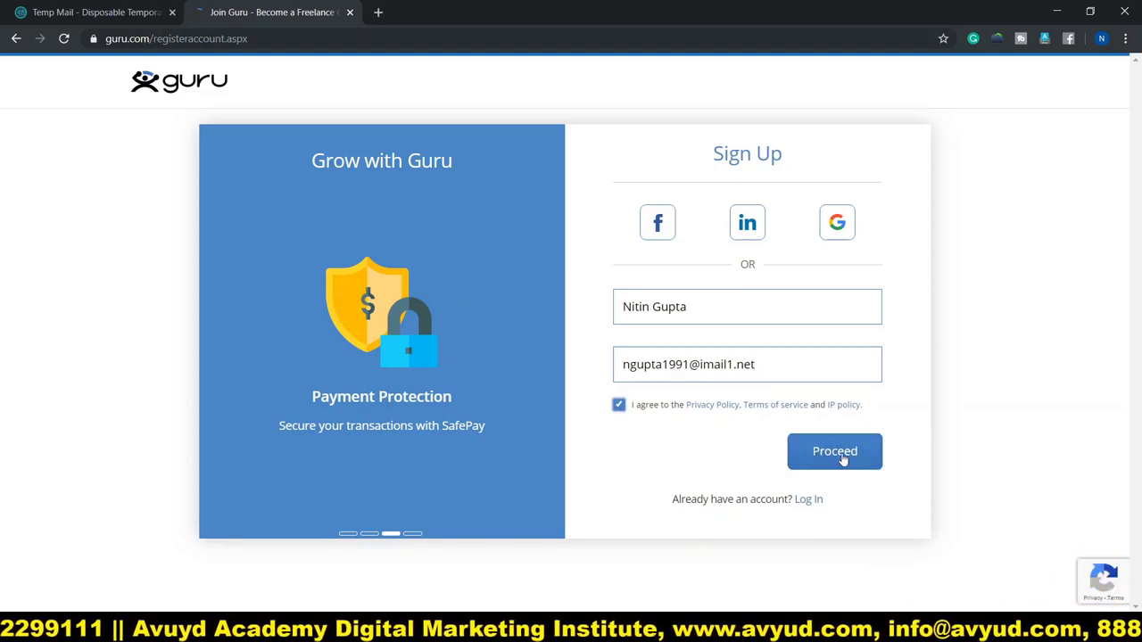
left_click(835, 452)
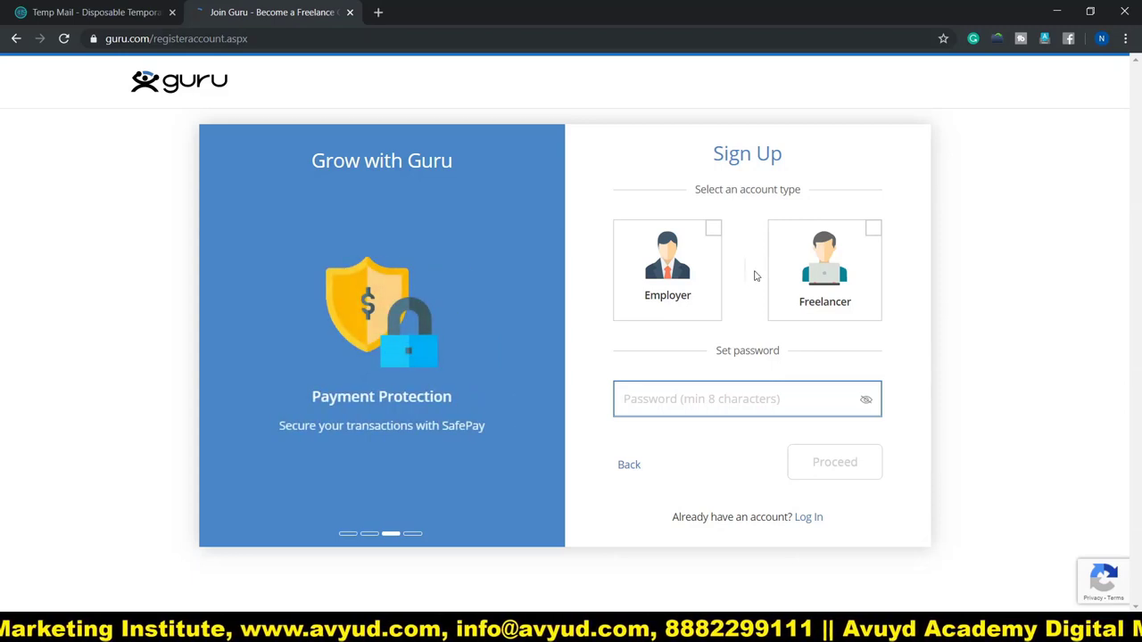
- Choose the freelancer account type and set the account password
left_click(825, 274)
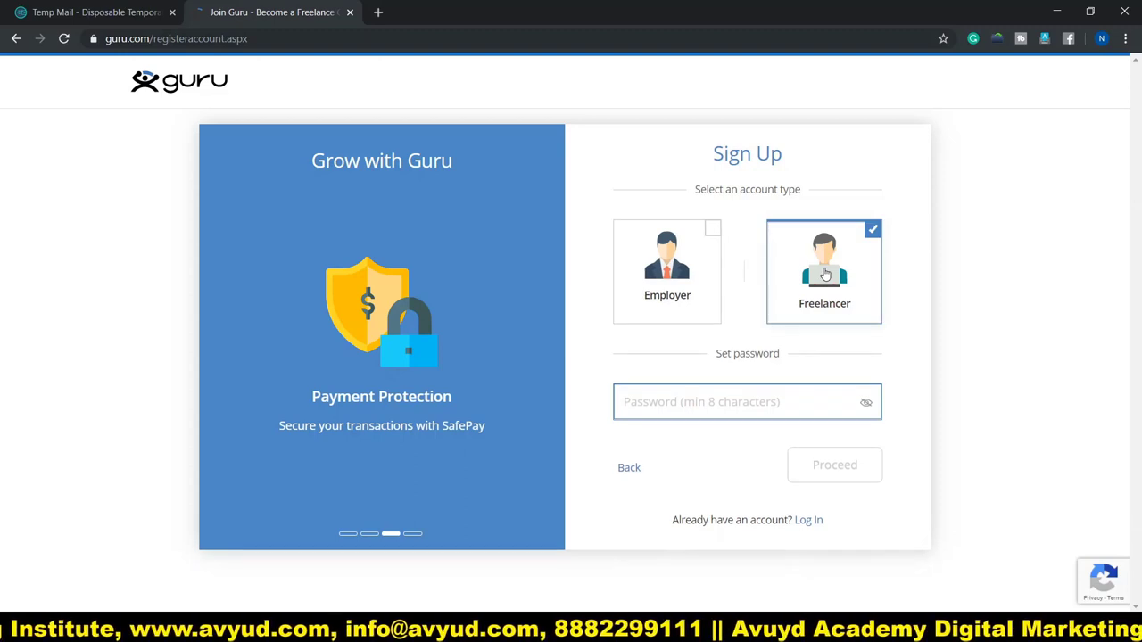
left_click(660, 403)
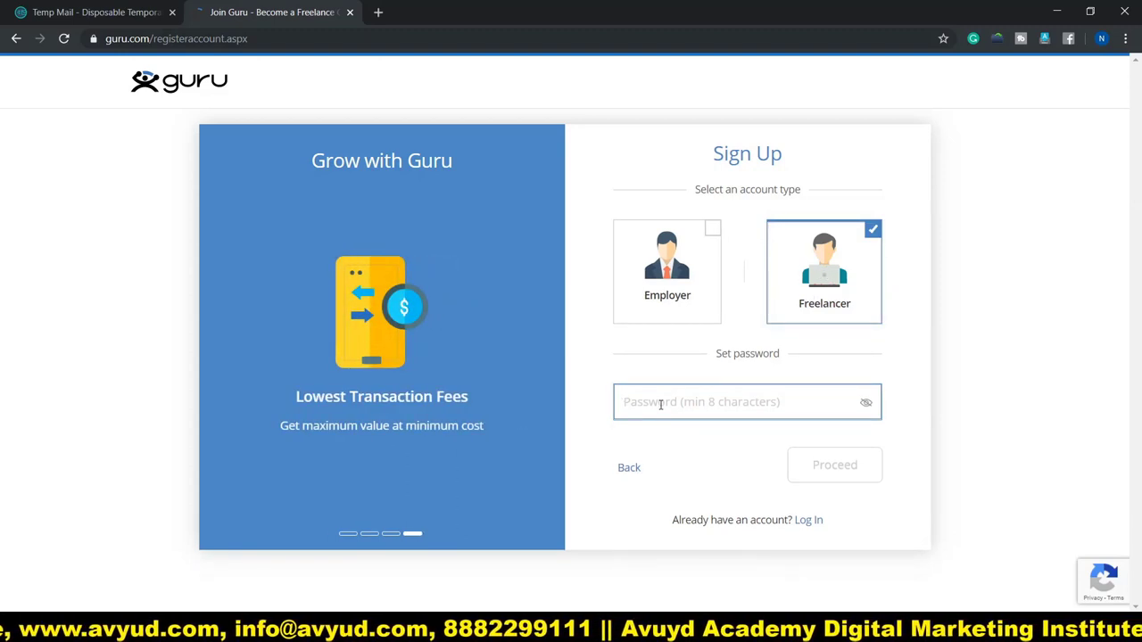
type("•••••••••••")
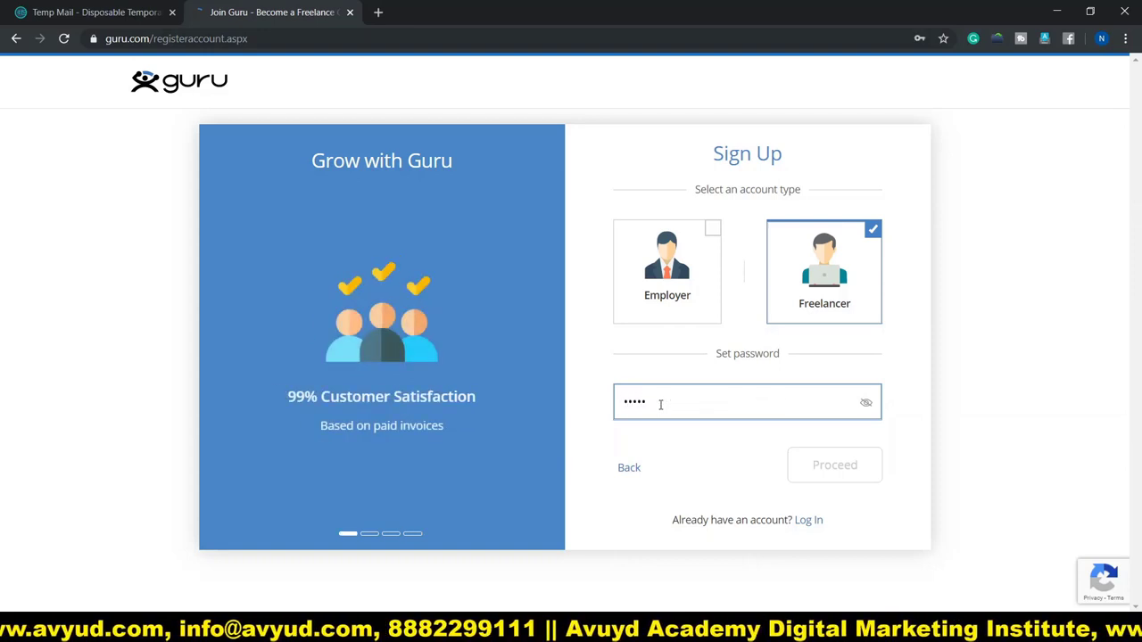
left_click(844, 473)
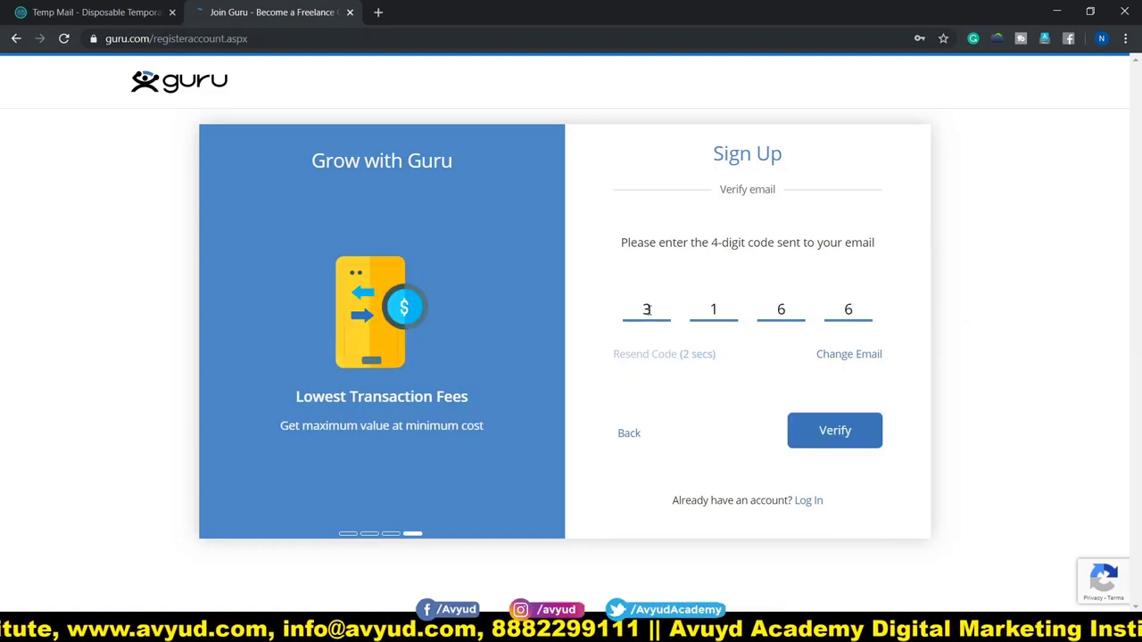
- Confirm the 4-digit email code and pass the bus image check
left_click(835, 433)
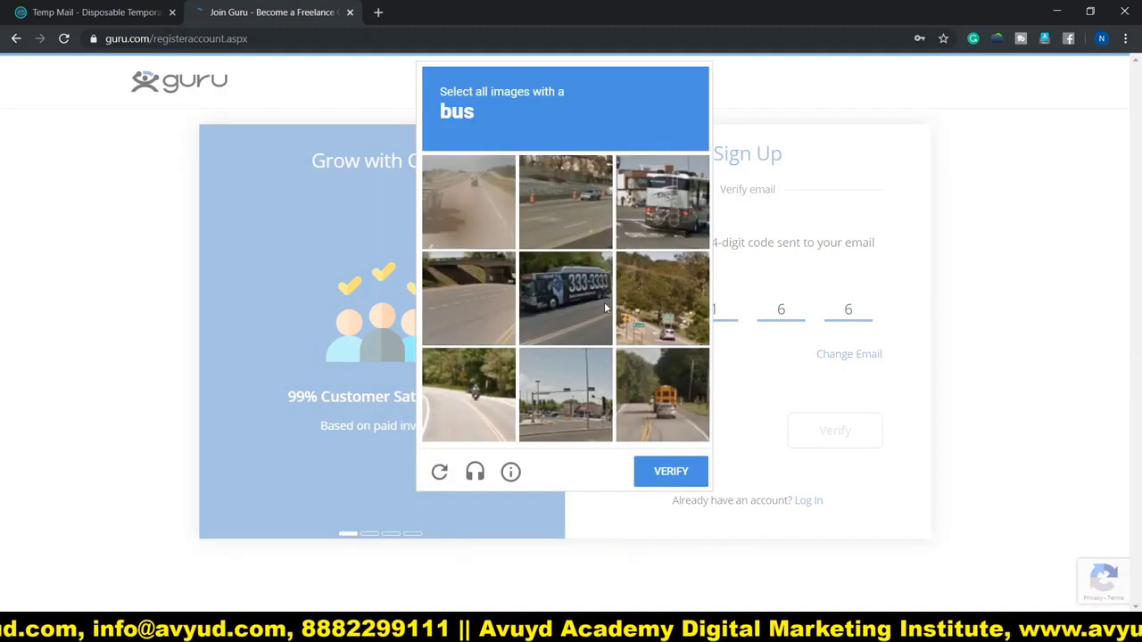
left_click(573, 312)
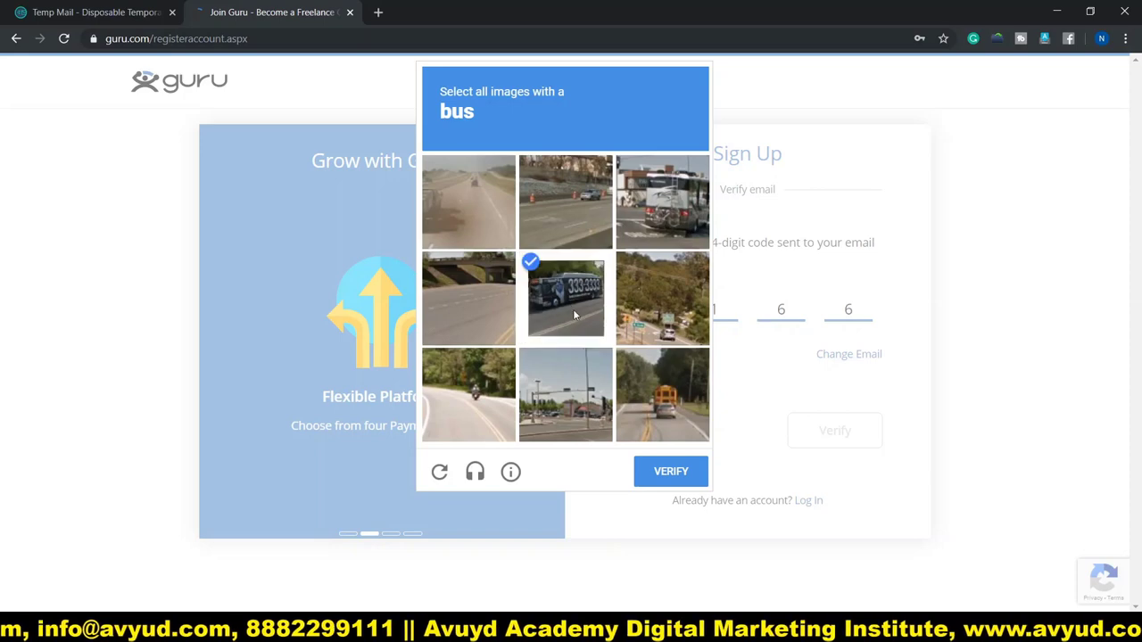
left_click(641, 397)
left_click(660, 222)
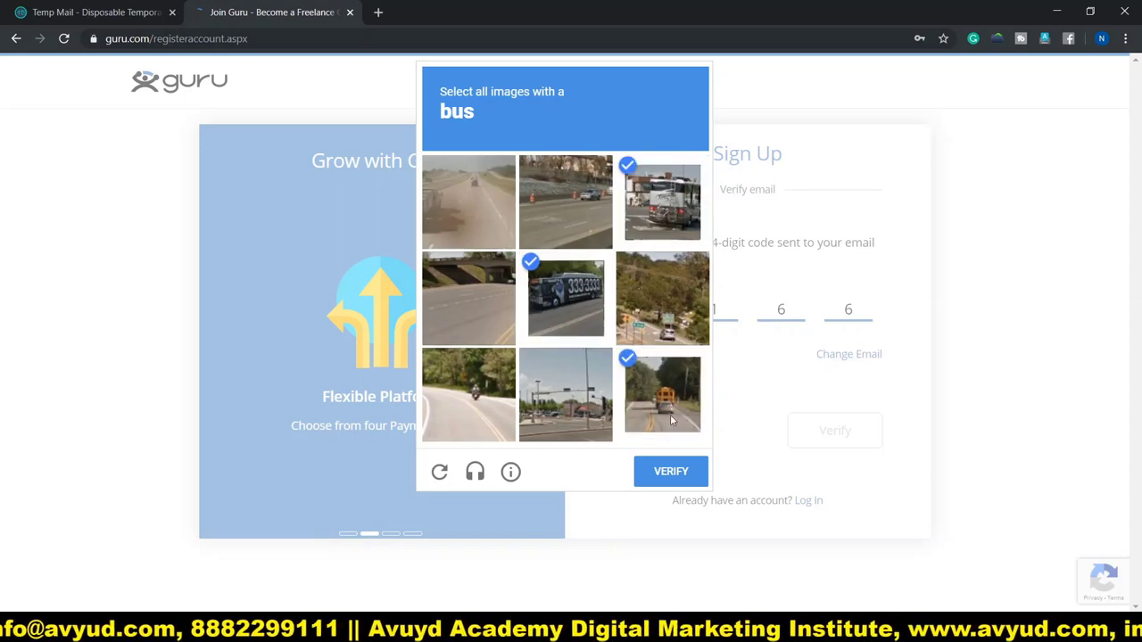
left_click(671, 472)
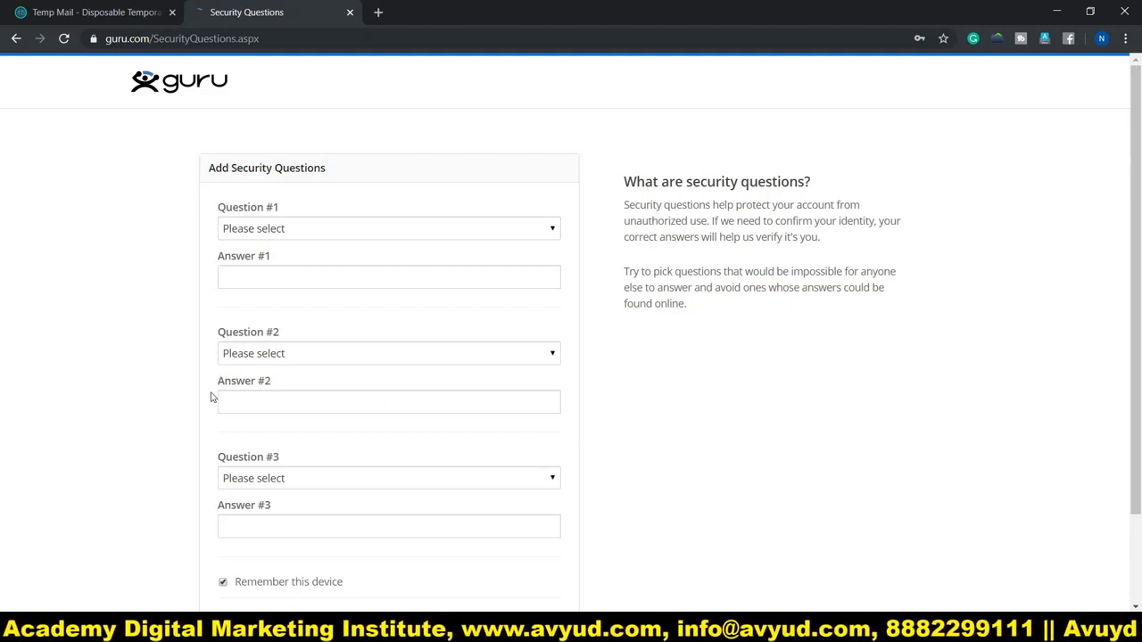
- Leave the Question #1 dropdown unanswered and skip the security questions
scroll(210, 239, "down", 1)
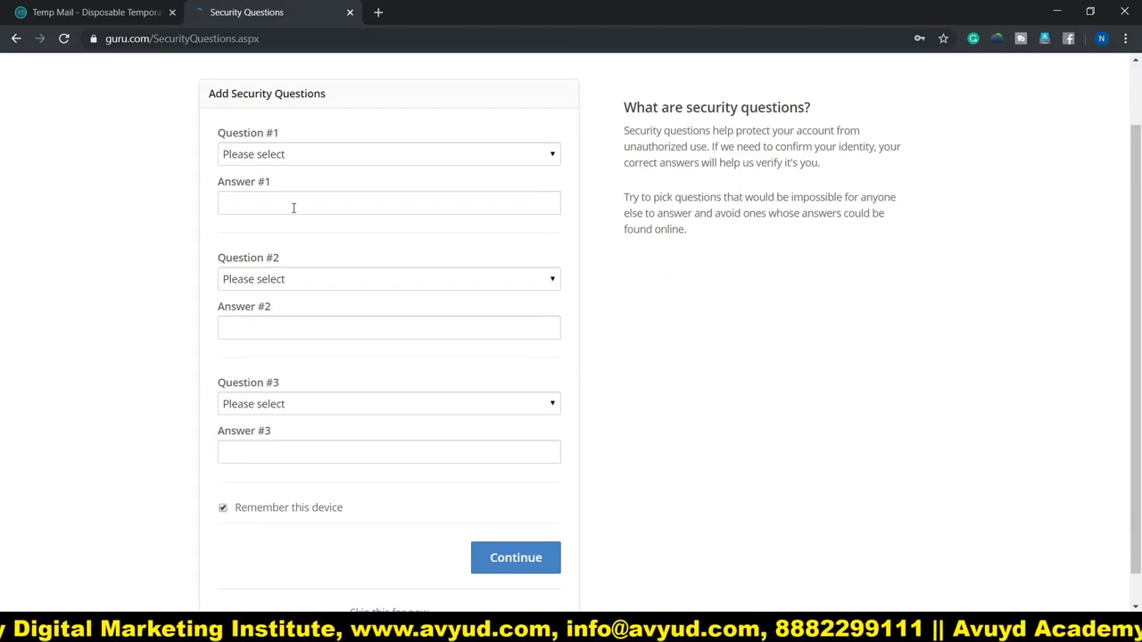
left_click(344, 158)
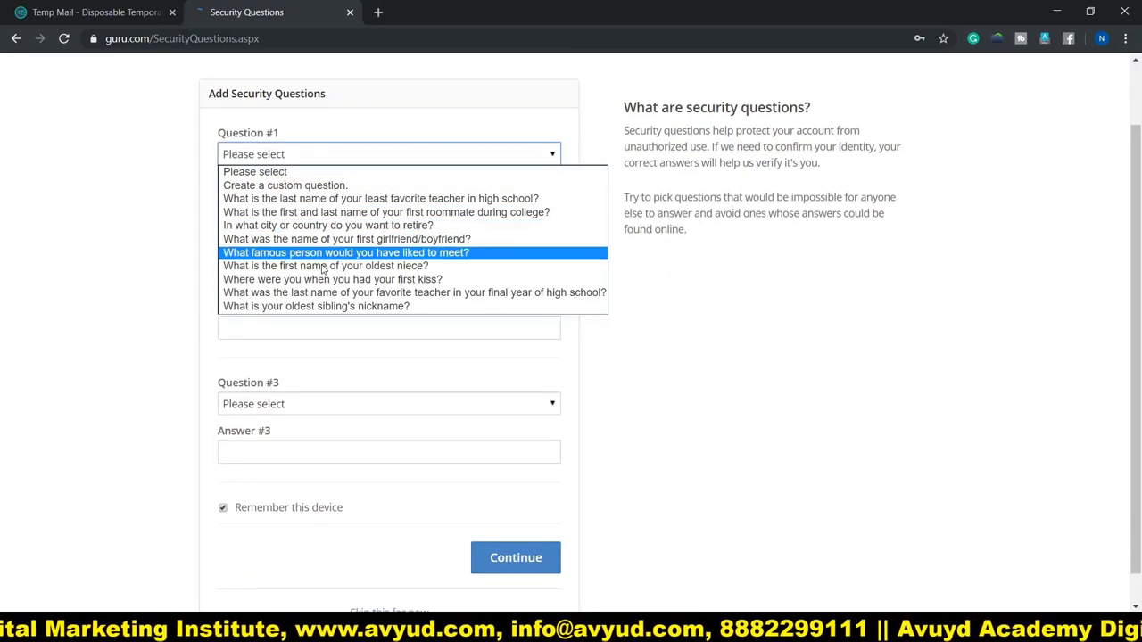
left_click(209, 225)
scroll(215, 308, "down", 1)
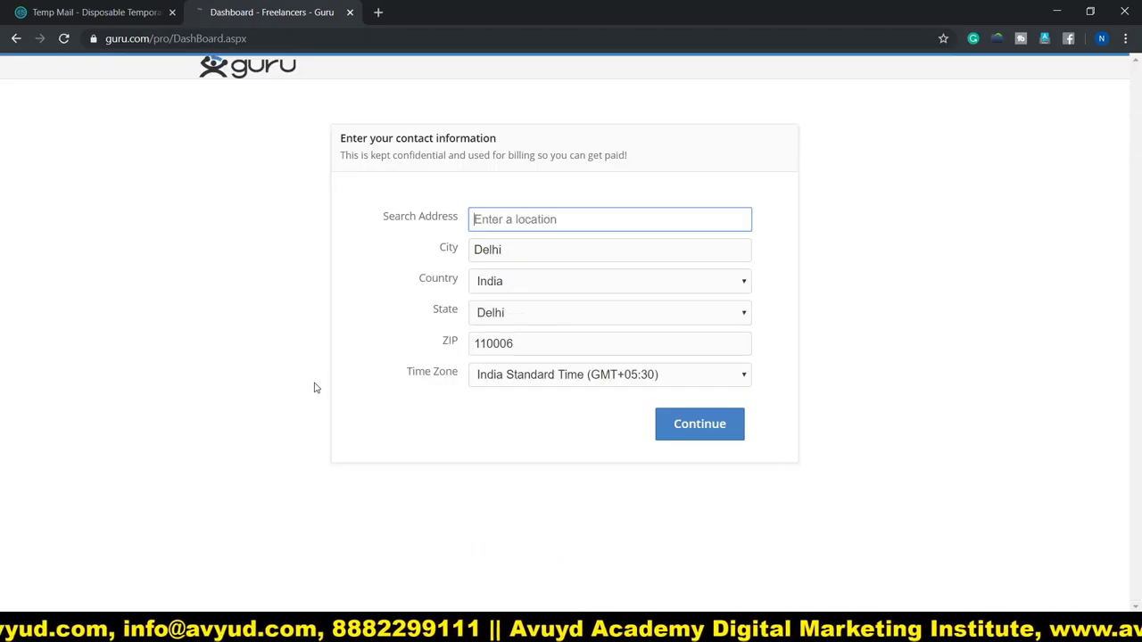
- Autofill the contact form with the saved Delhi address and submit it
left_click(530, 221)
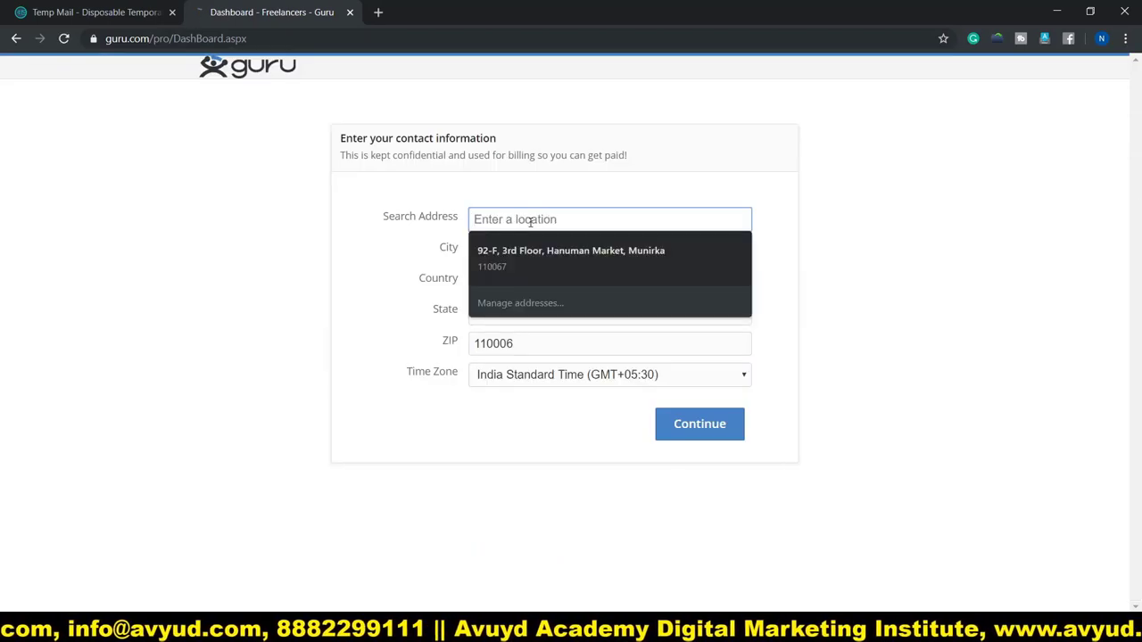
left_click(519, 254)
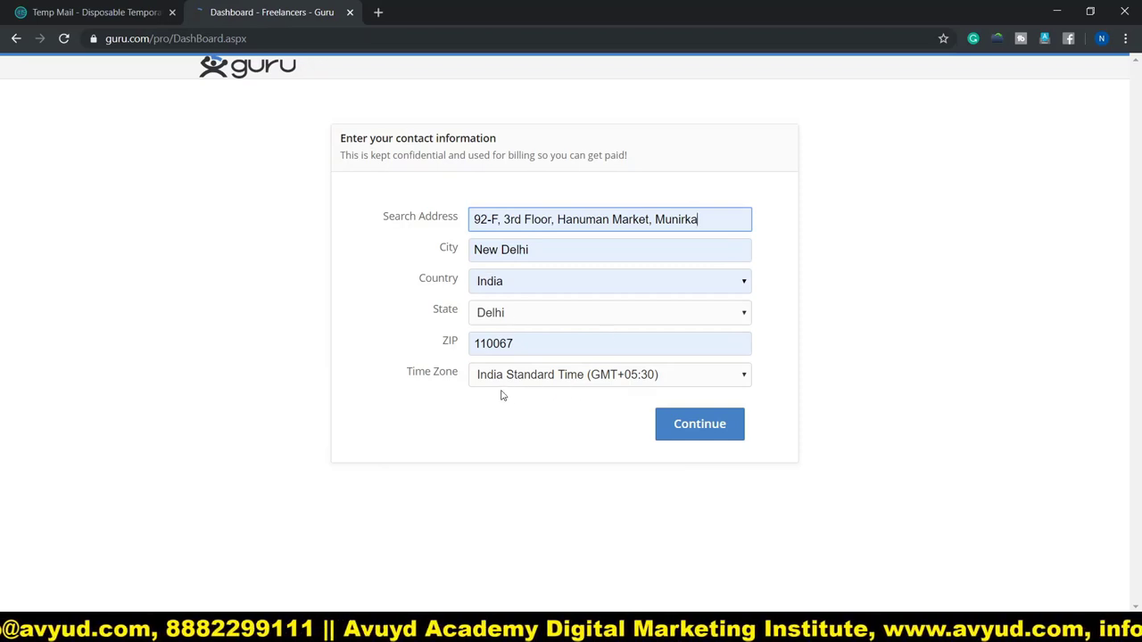
left_click(675, 428)
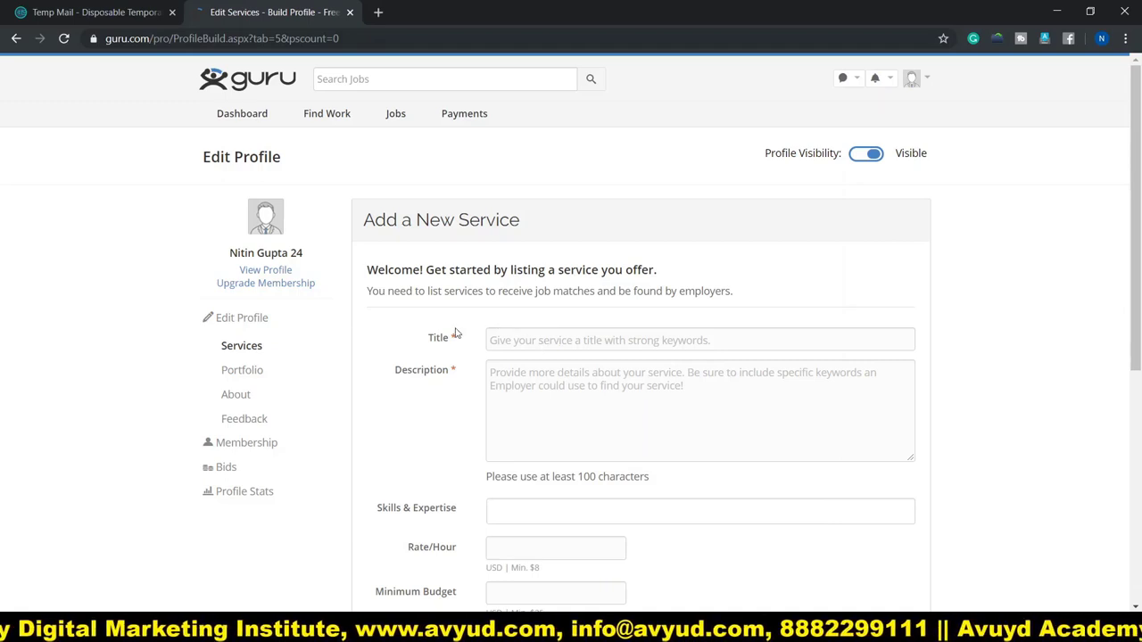
- Paste the prepared service description into the new service form
scroll(455, 333, "down", 2)
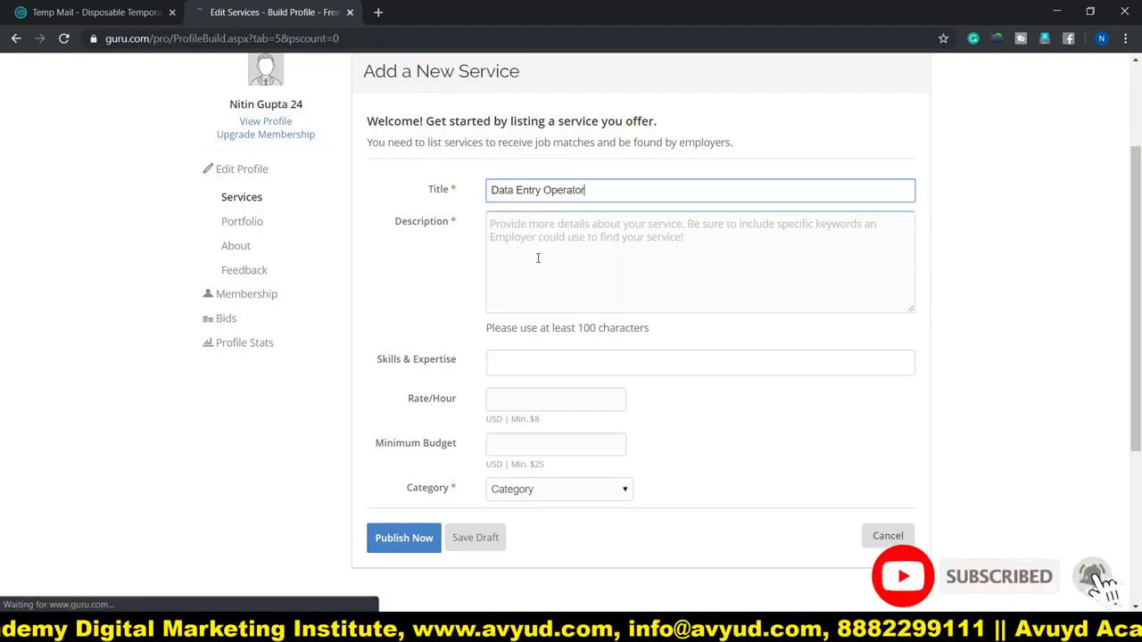
left_click(538, 258)
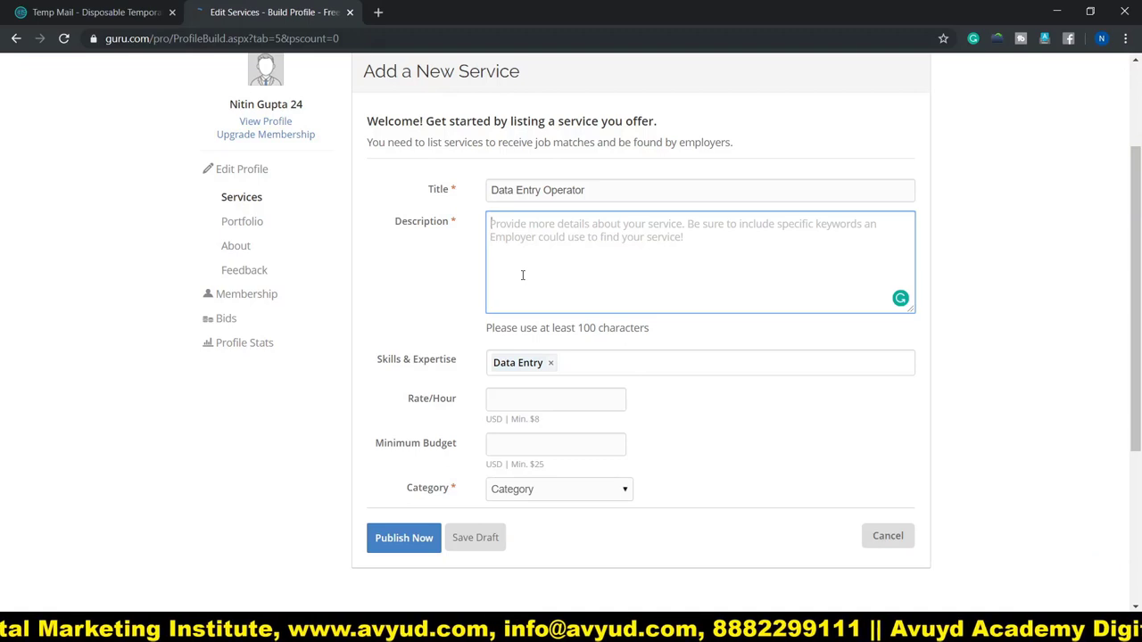
type("A Focused Professional with 10 Years of experience in Data Entry Operator,Operations Management,Back Office Operations,Service Delivery Management,Quality Control,Escalation Management,SLA Management,Client Relationship Management,Customer Support,MIS Reporting,TAT Management")
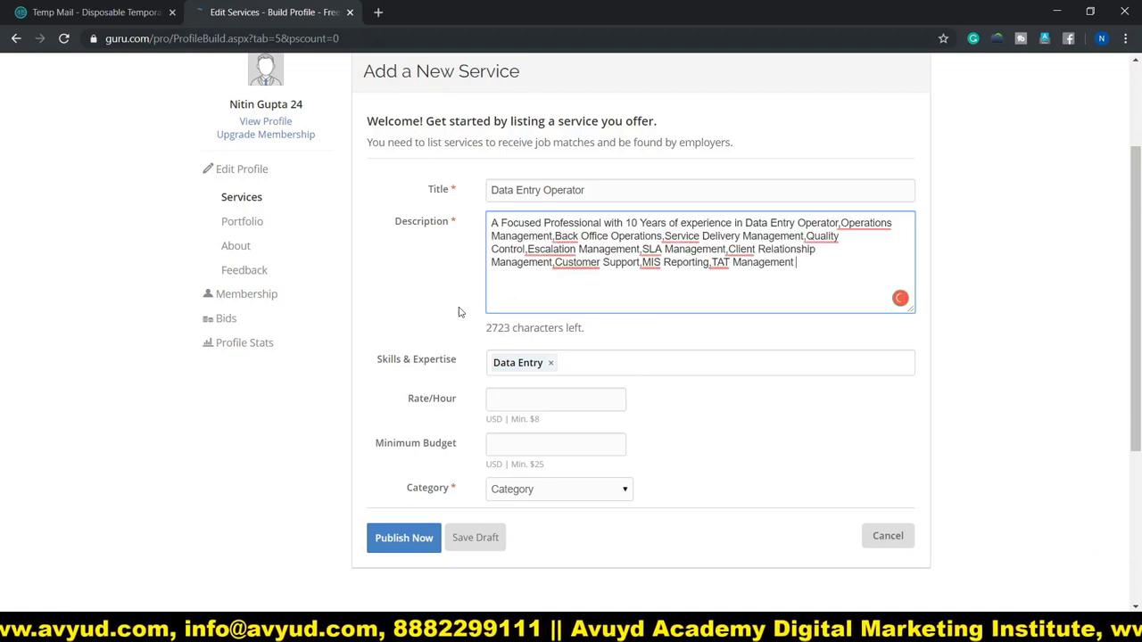
scroll(383, 317, "down", 2)
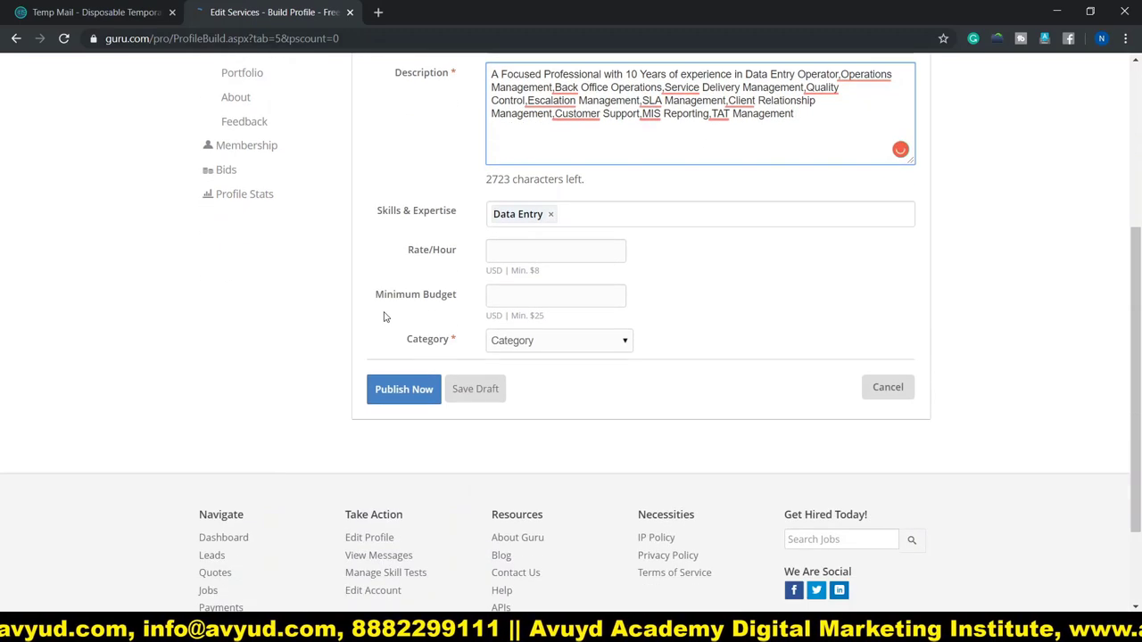
- Add Ms Word to the skills and discard the duplicate Data Entry entry
left_click(584, 214)
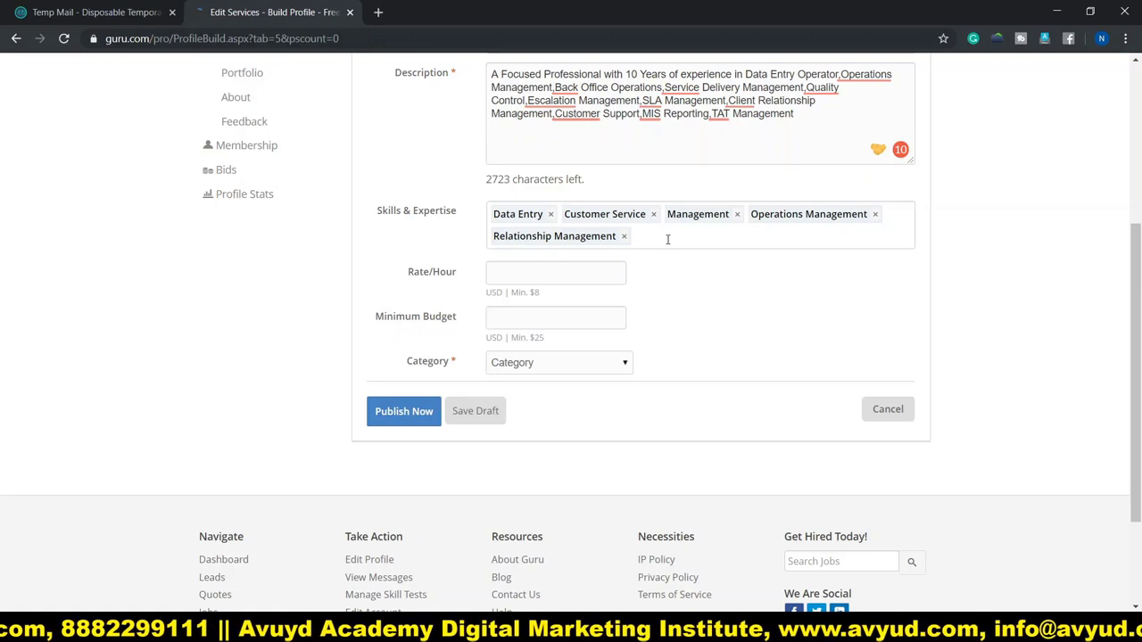
scroll(406, 263, "down", 1)
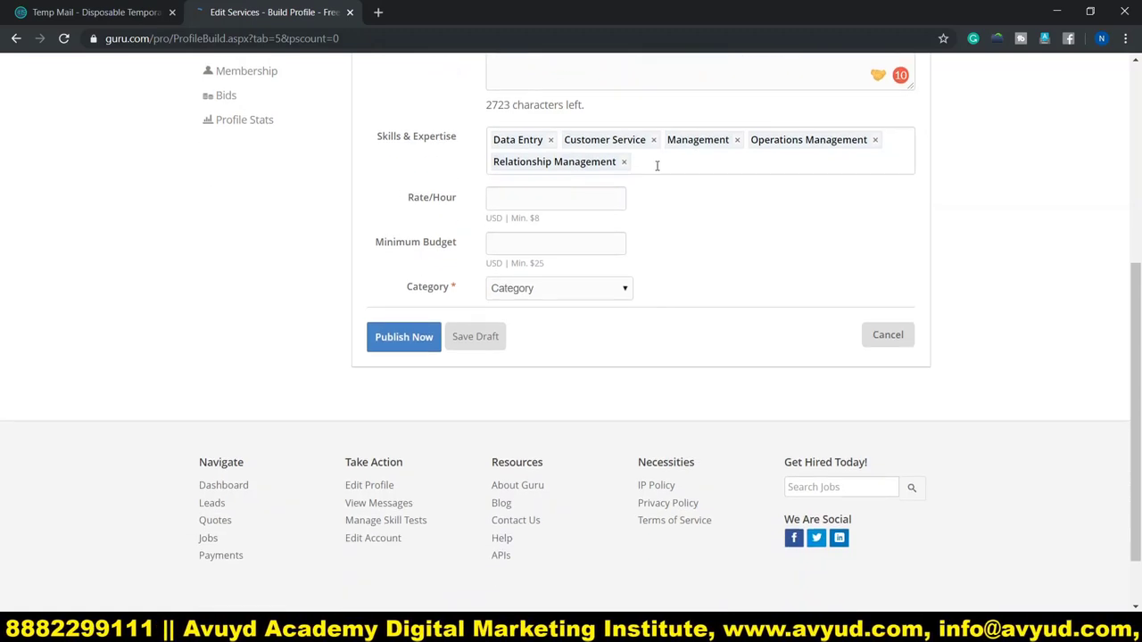
left_click(658, 164)
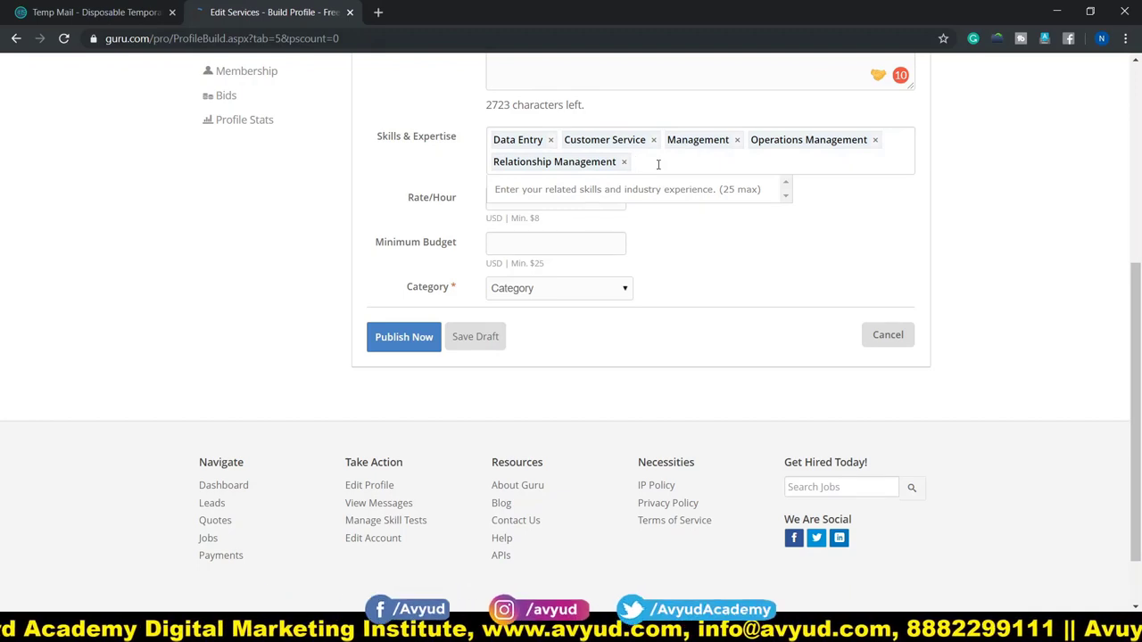
type("ms wor")
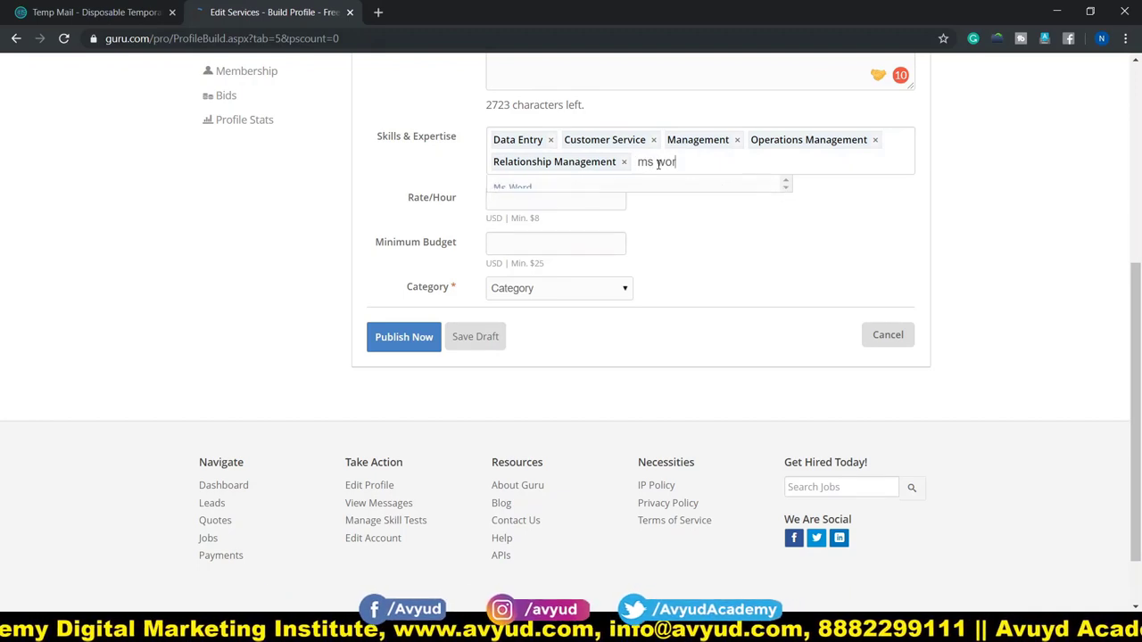
type("d")
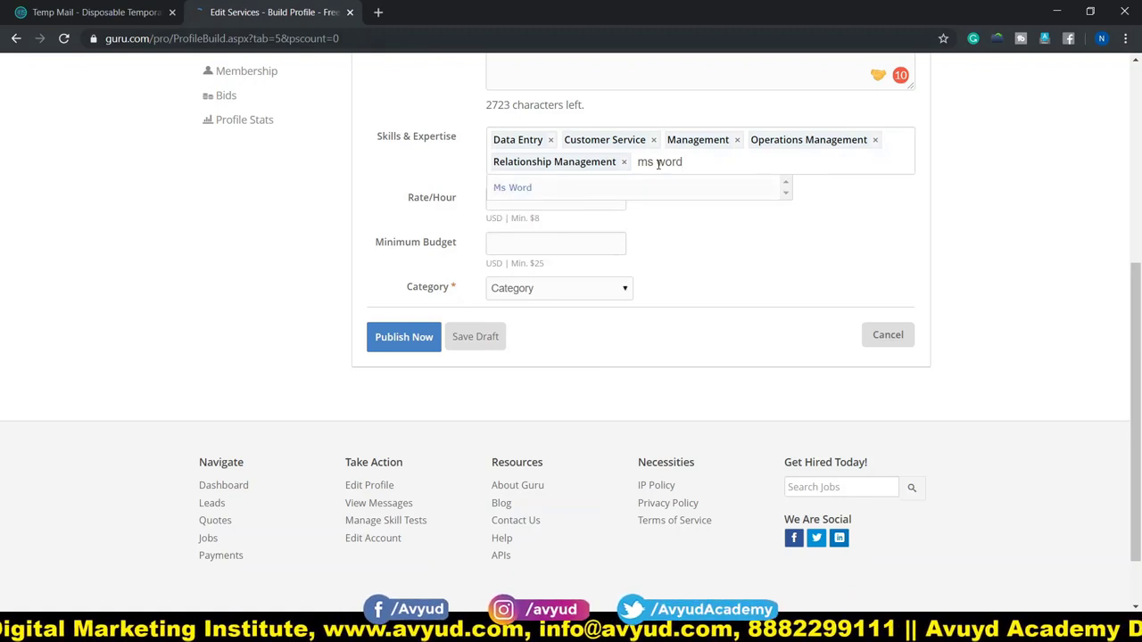
left_click(512, 189)
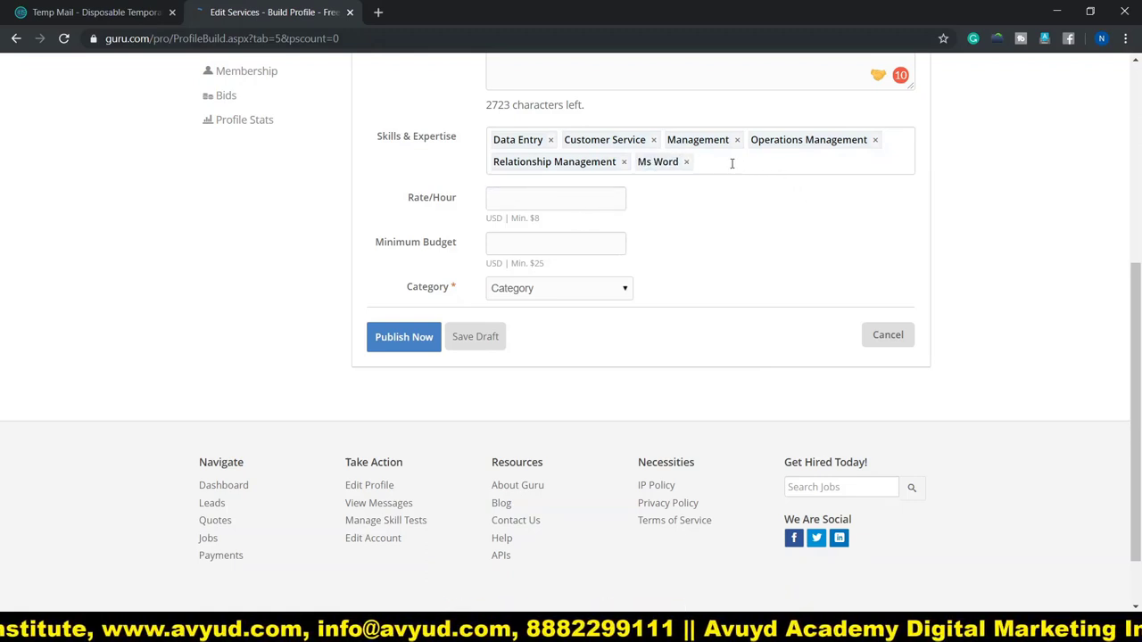
type("c")
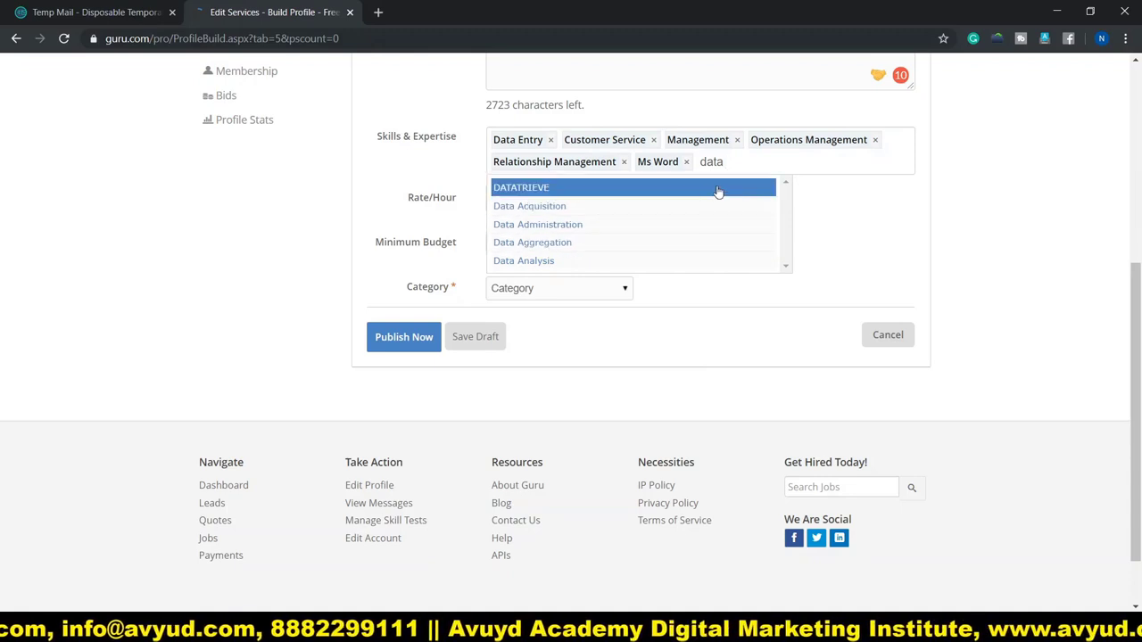
type("entry")
scroll(719, 192, "up", 1)
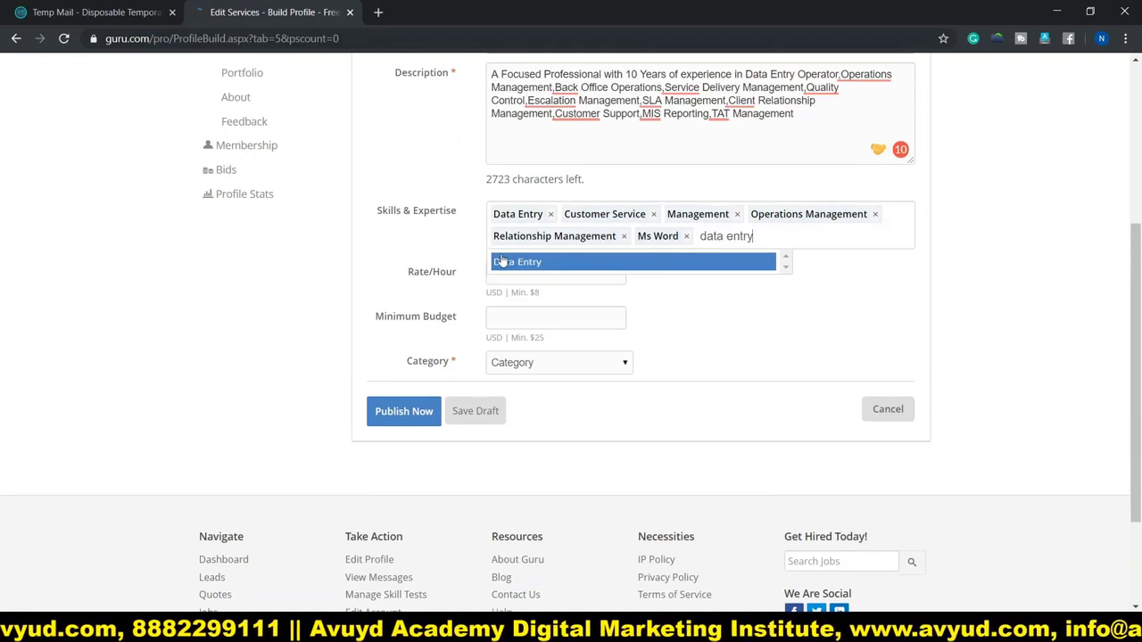
left_click(410, 249)
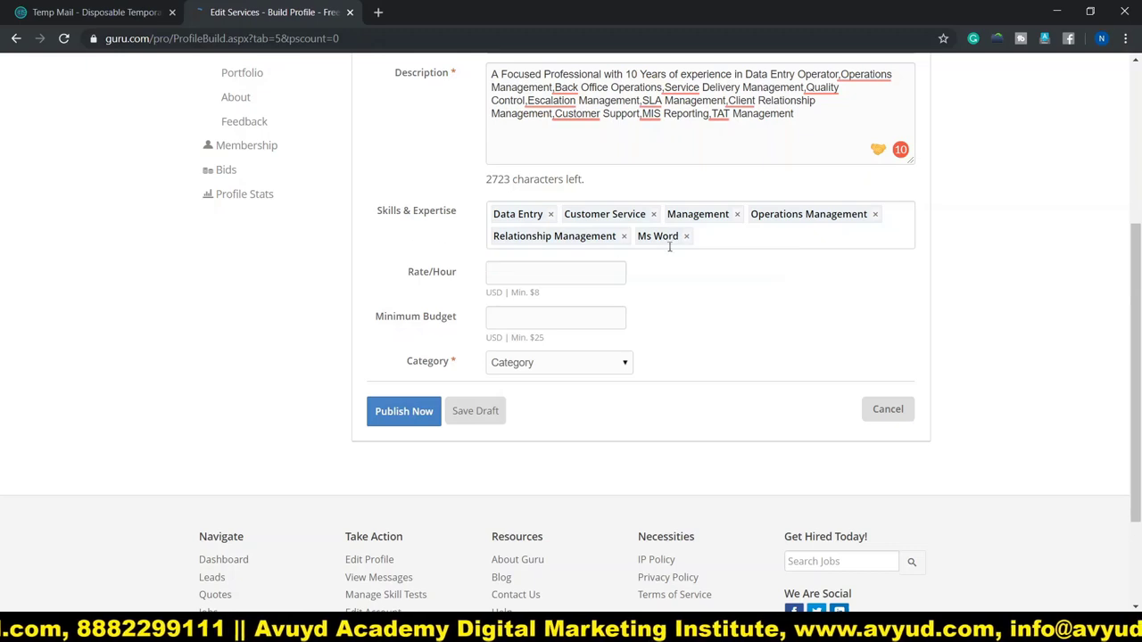
left_click(726, 237)
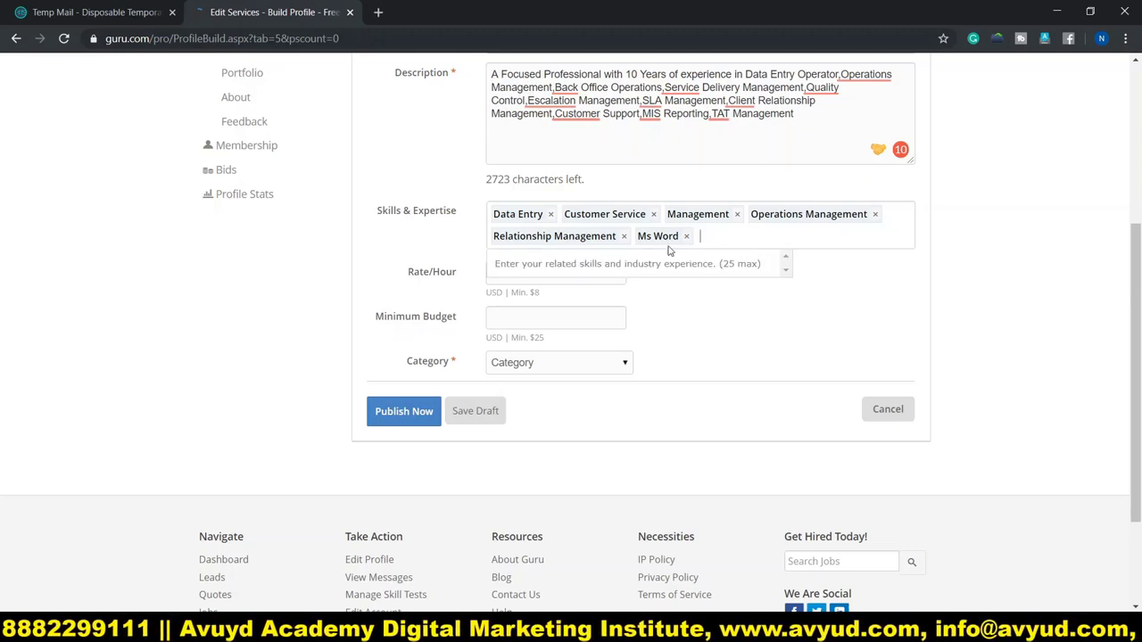
left_click(385, 276)
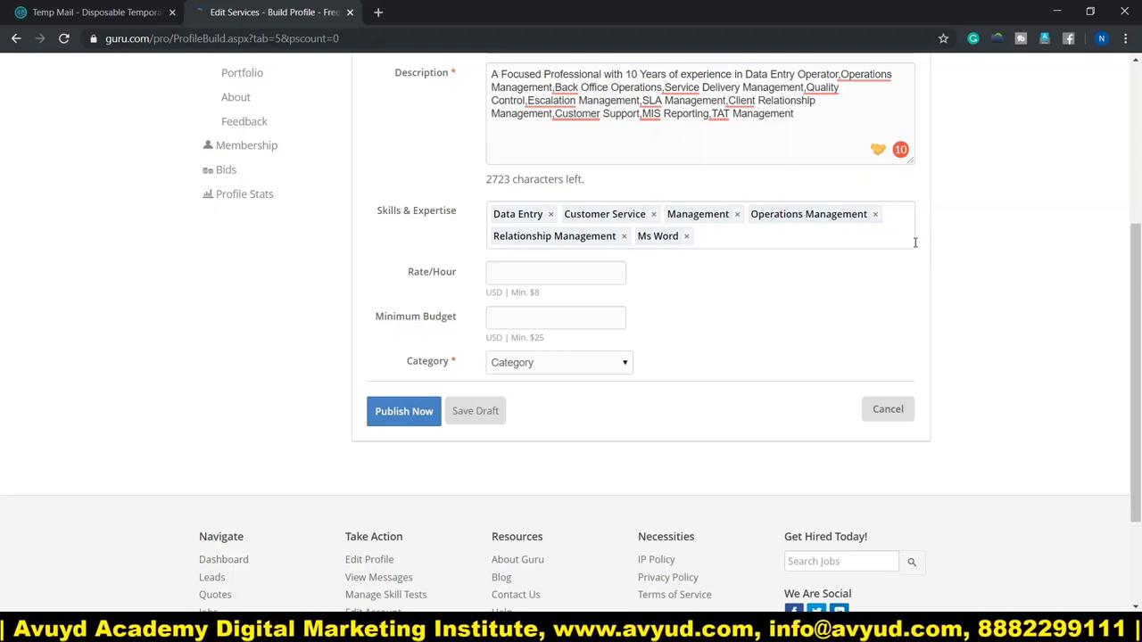
- Publish the Data Entry Operator service at $8/hour, $25 minimum, under Business & Finance
left_click(532, 277)
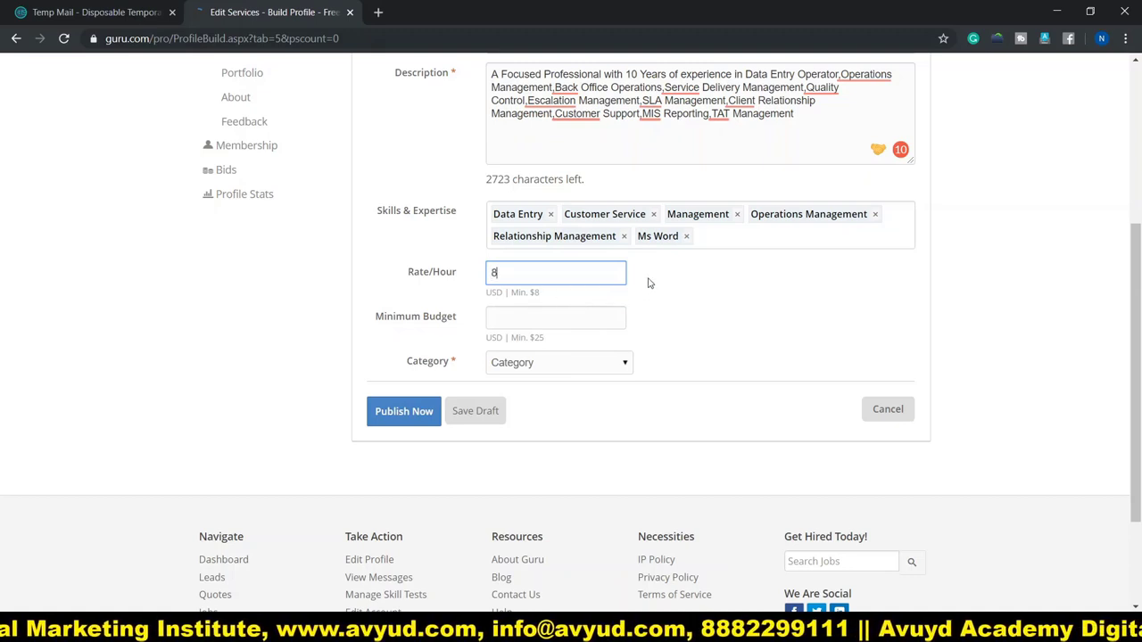
left_click(538, 317)
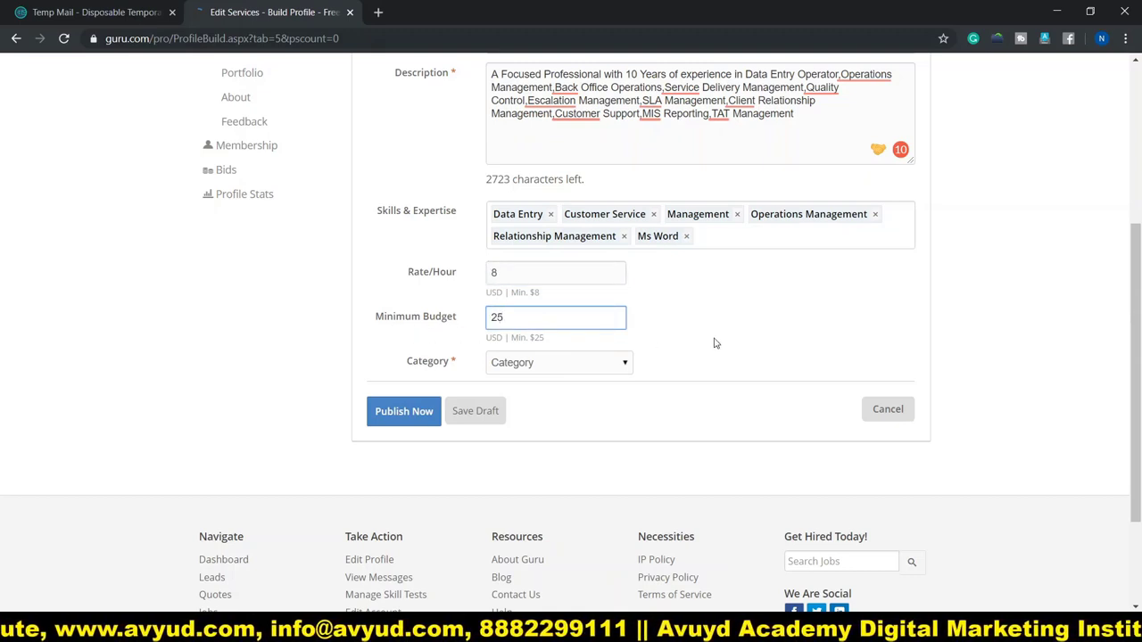
left_click(746, 345)
left_click(550, 362)
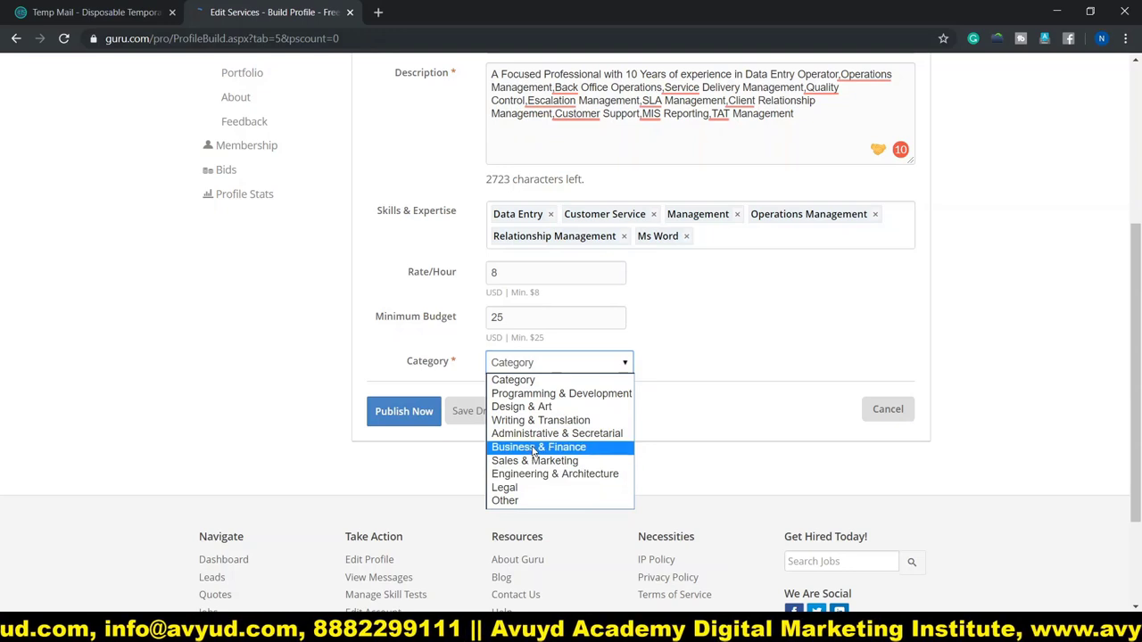
left_click(535, 448)
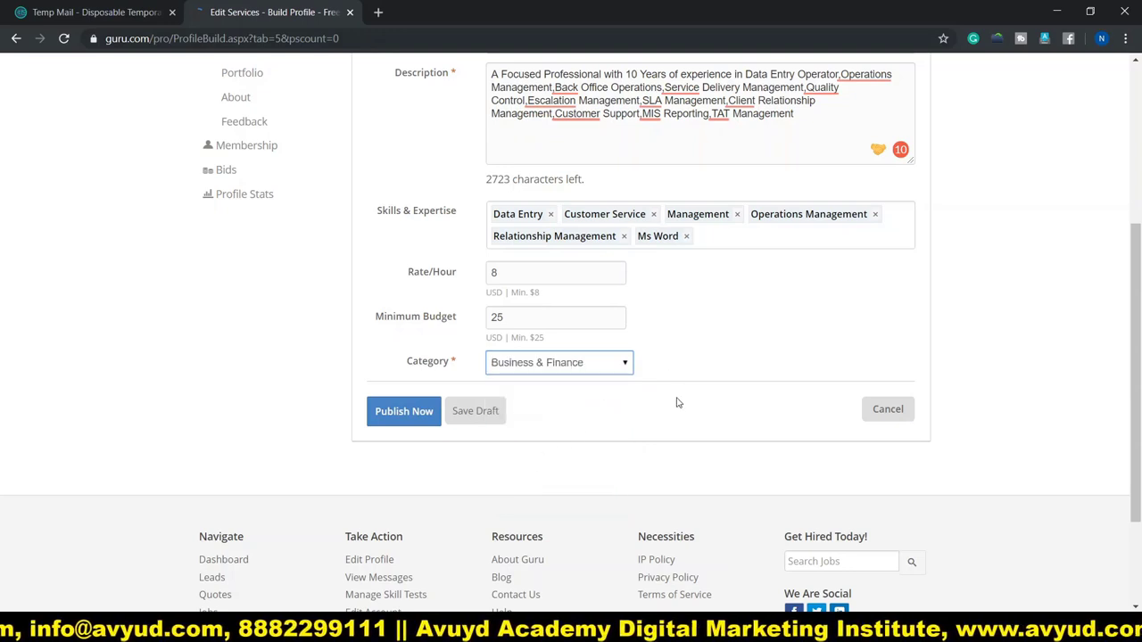
left_click(405, 417)
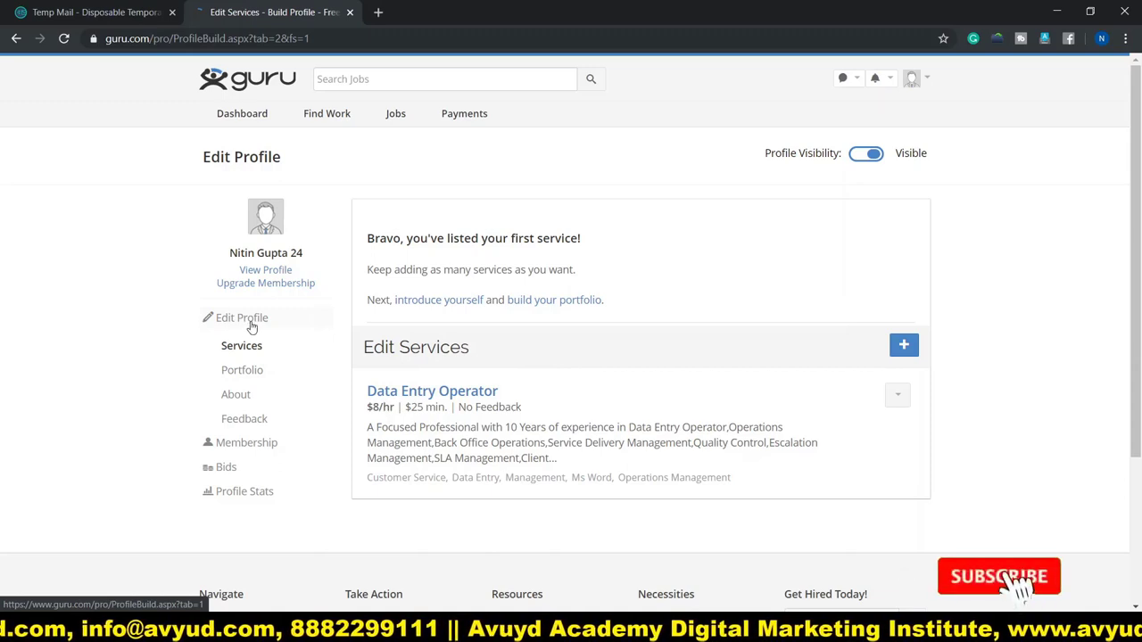
- Open the About info page and upload a new profile picture
left_click(252, 326)
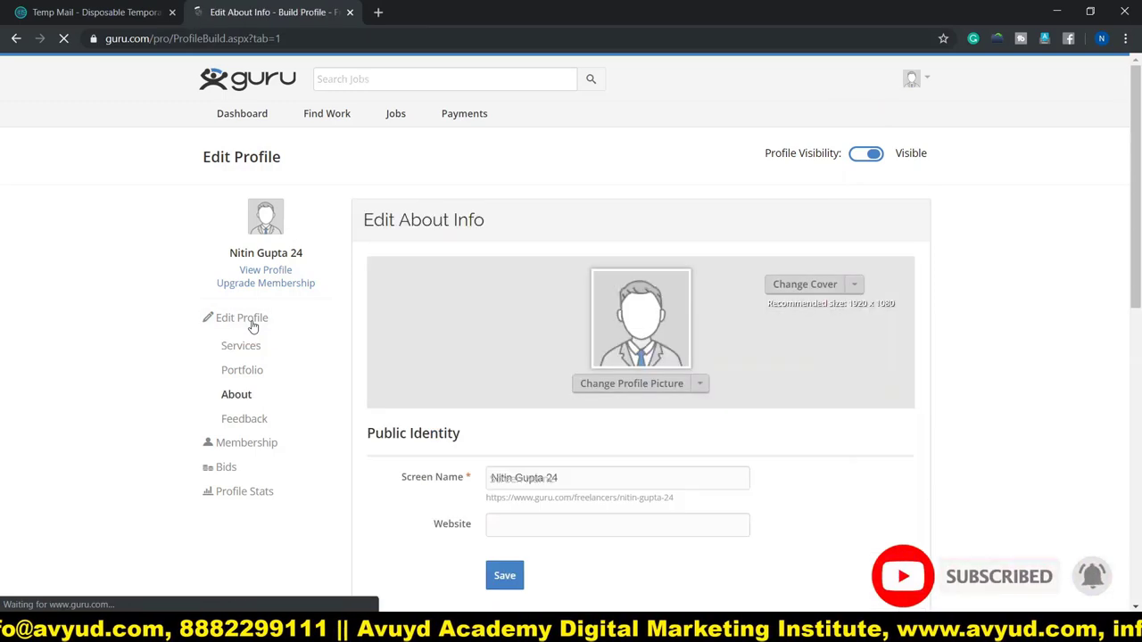
scroll(740, 426, "down", 1)
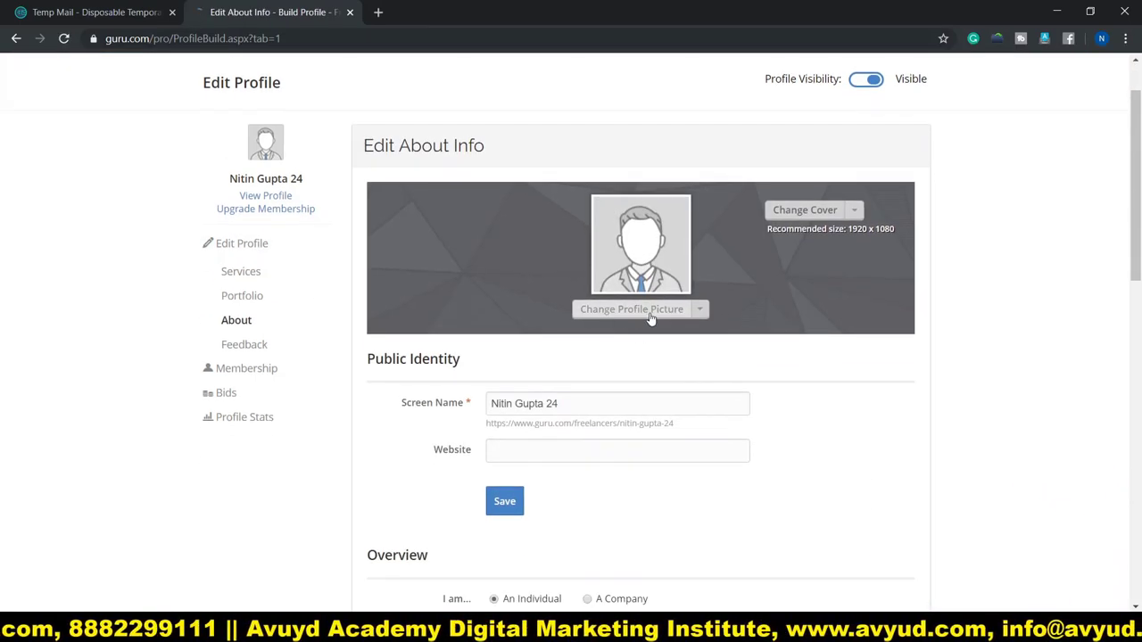
left_click(651, 314)
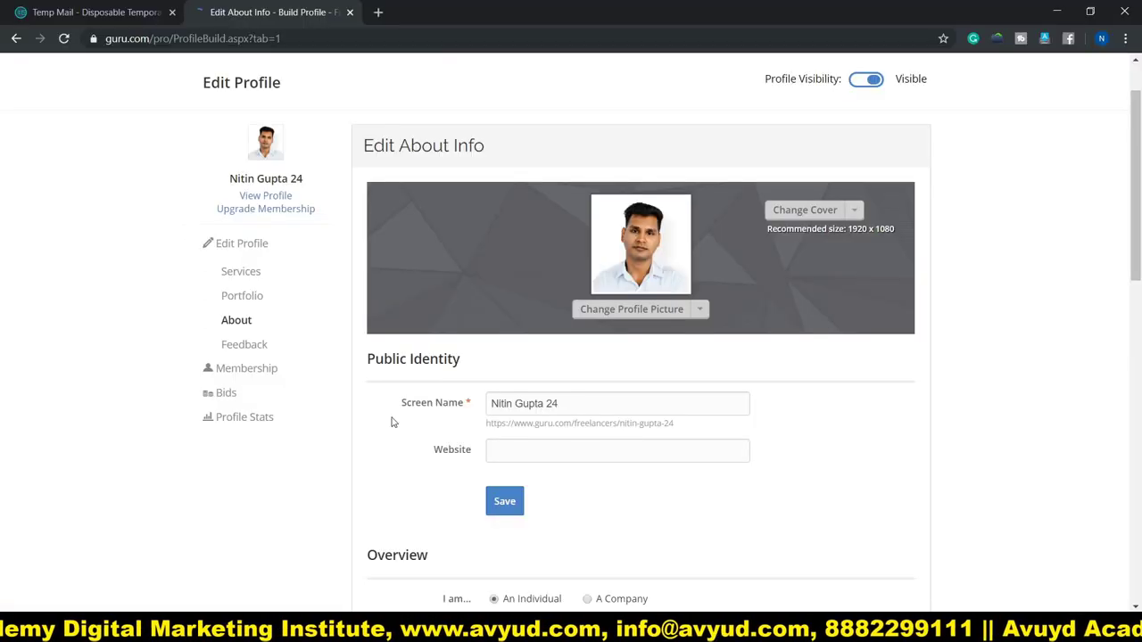
- Go through the Website, Tagline, Bio and Work Terms fields, leaving them empty
scroll(426, 425, "down", 3)
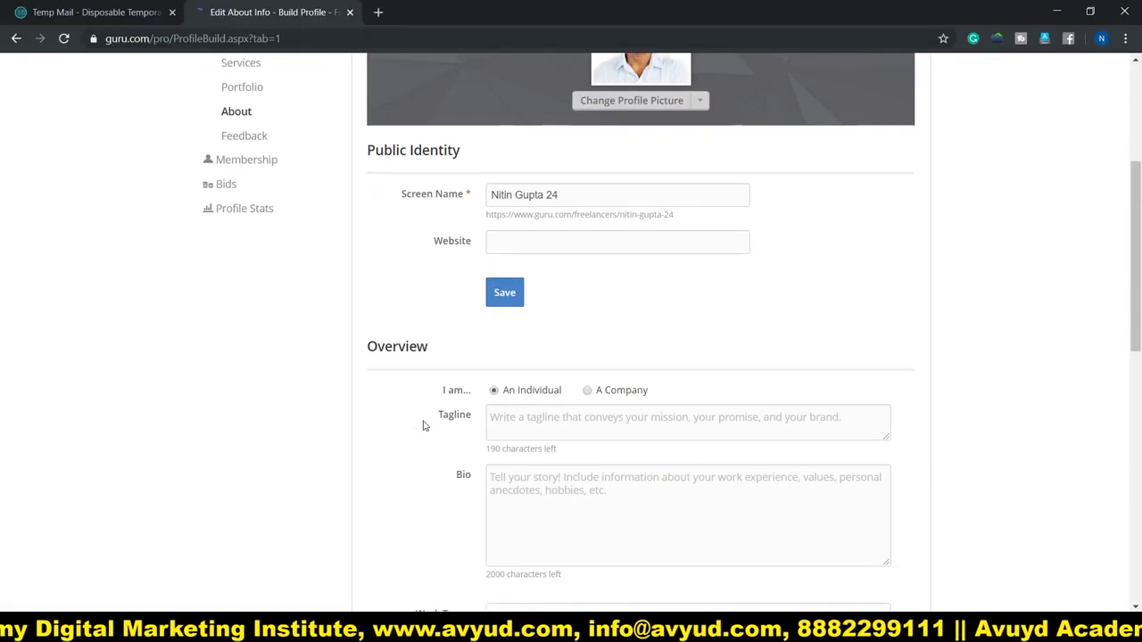
left_click(513, 230)
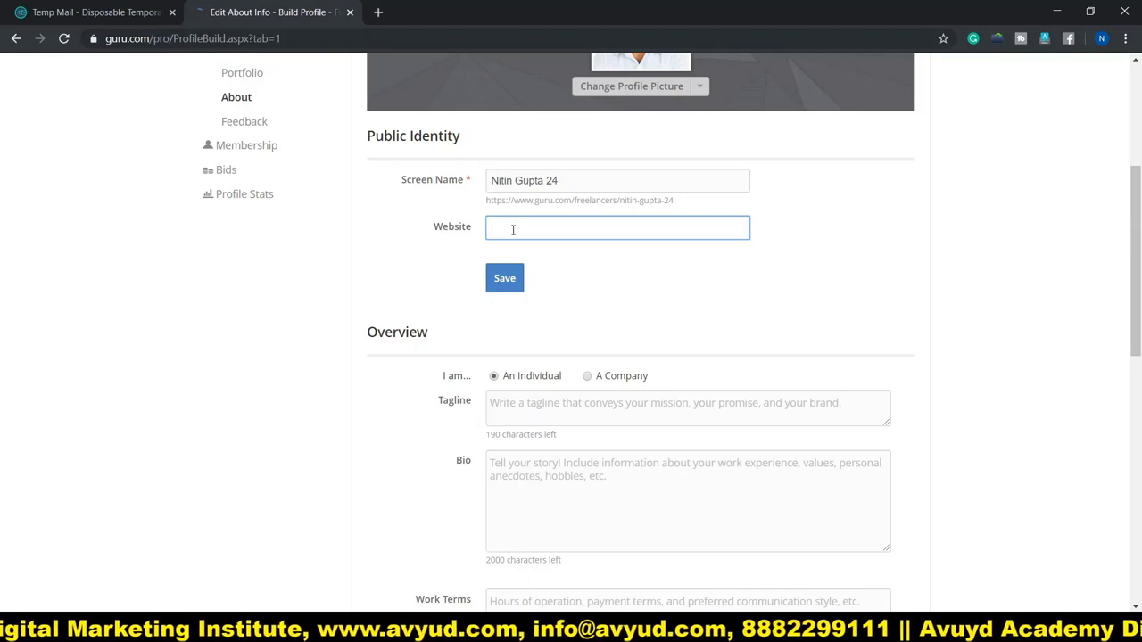
scroll(395, 420, "down", 2)
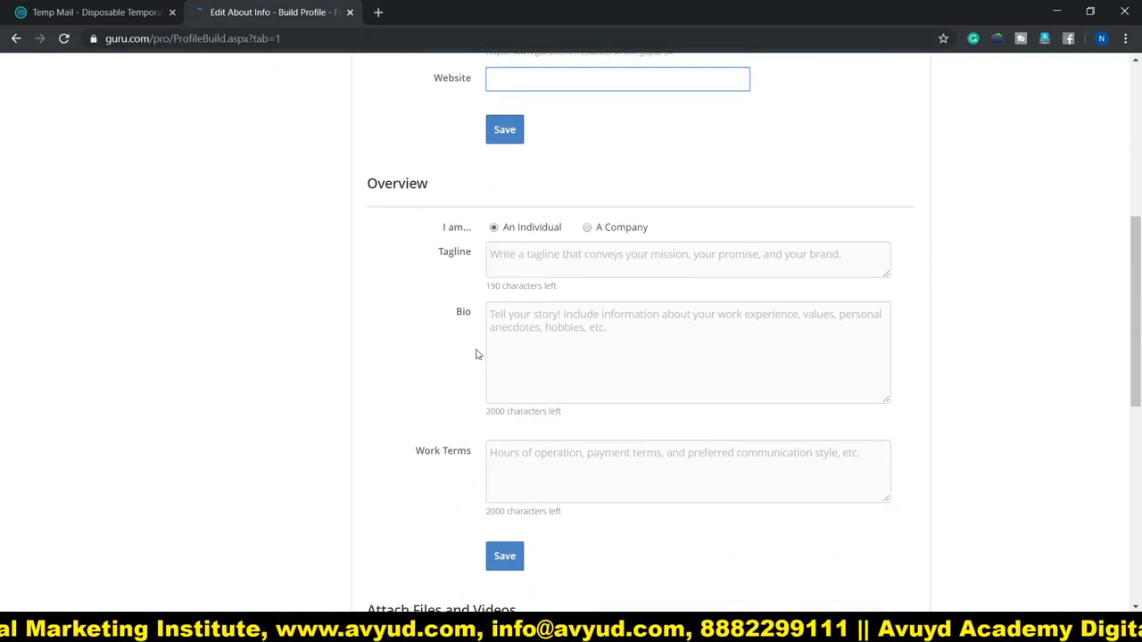
left_click(519, 257)
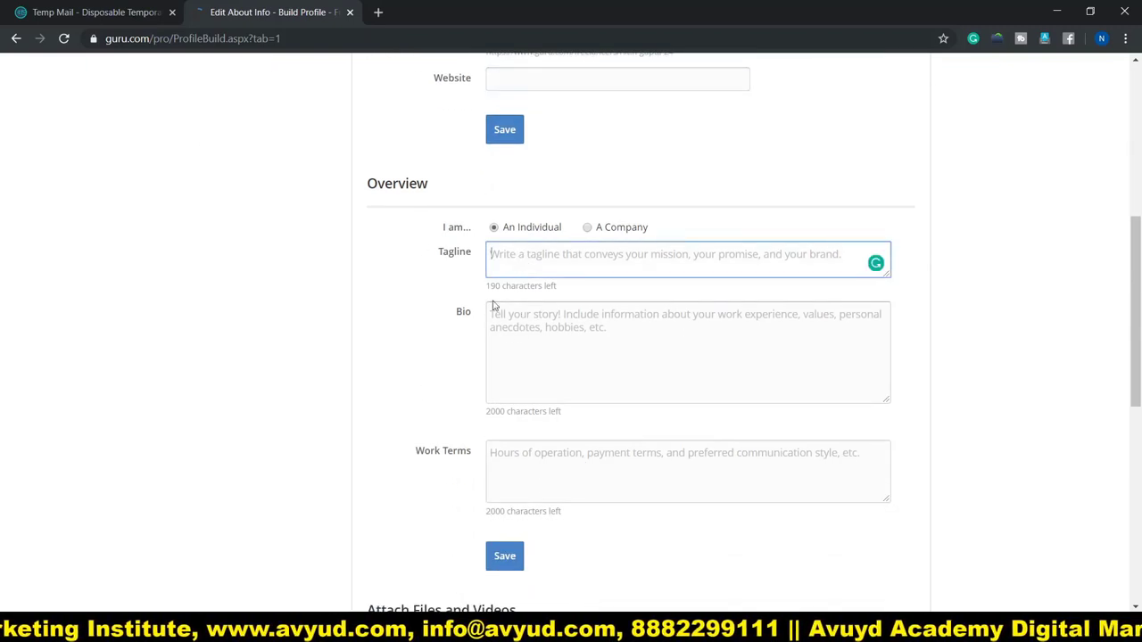
left_click(517, 329)
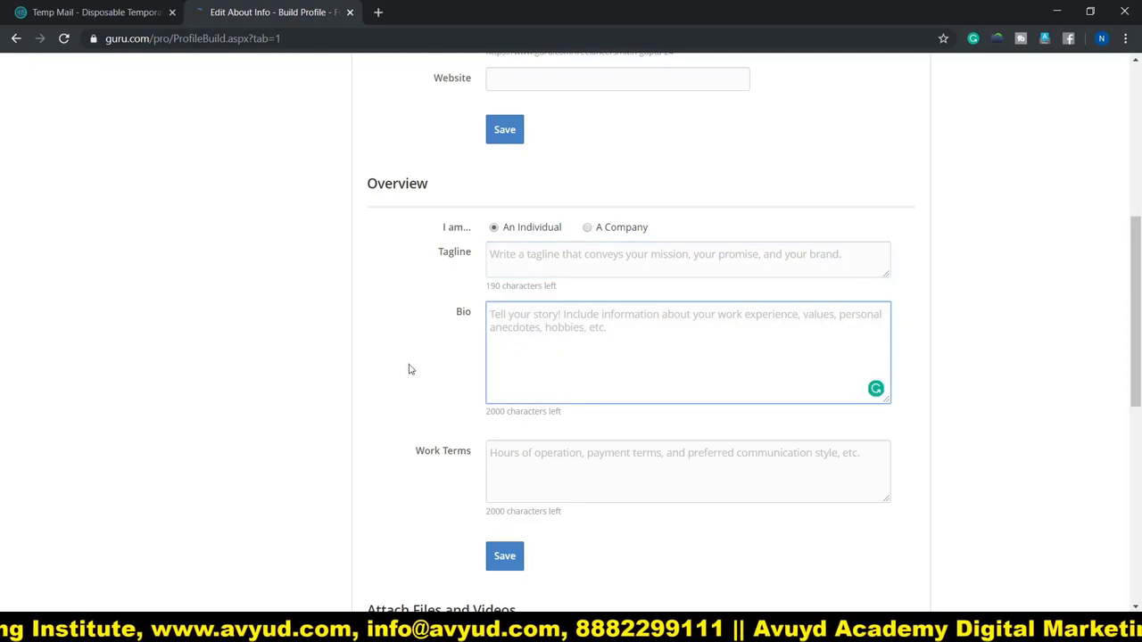
scroll(411, 370, "down", 2)
left_click(526, 317)
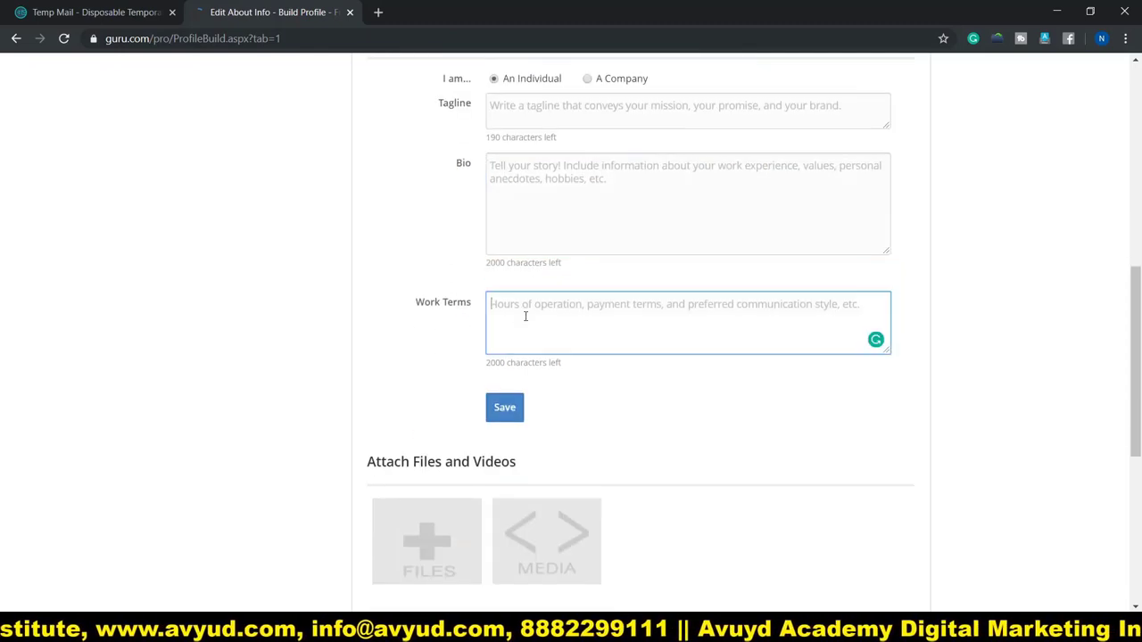
scroll(398, 361, "down", 2)
- Review the About page, including the empty skill tests message, then go to Portfolio
scroll(285, 348, "down", 2)
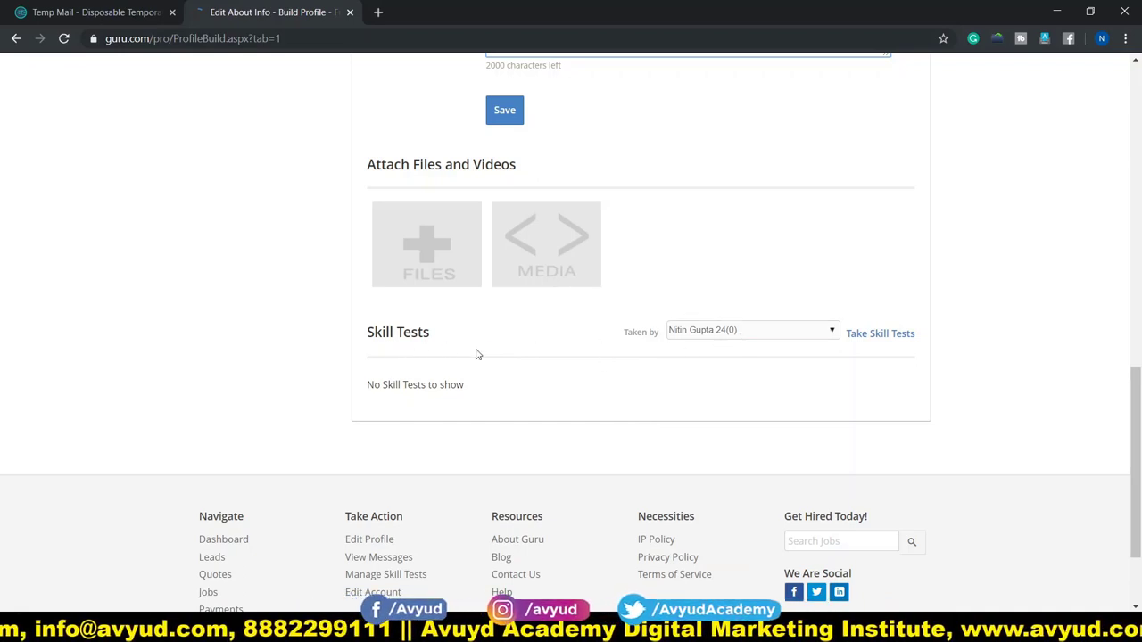
left_click_drag(377, 385, 479, 393)
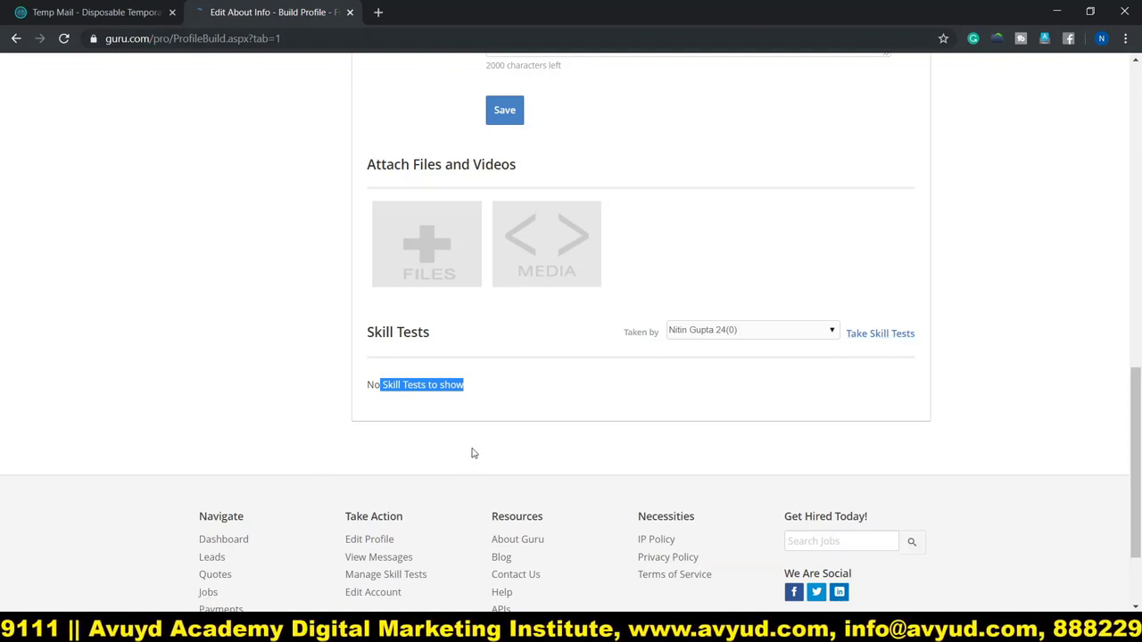
scroll(326, 401, "up", 4)
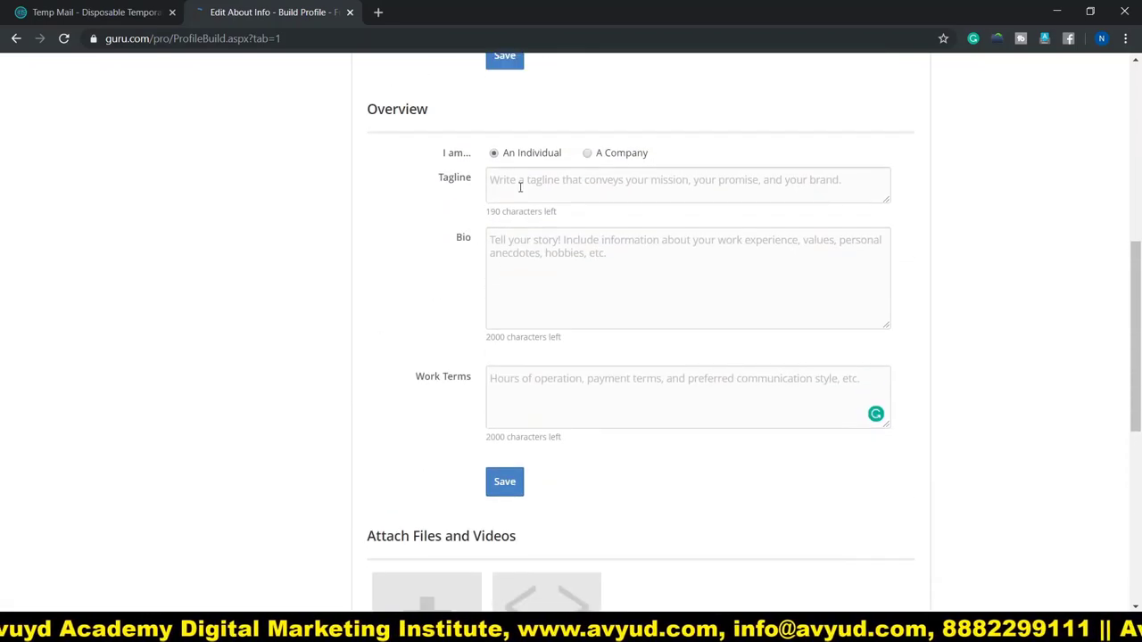
scroll(420, 382, "up", 6)
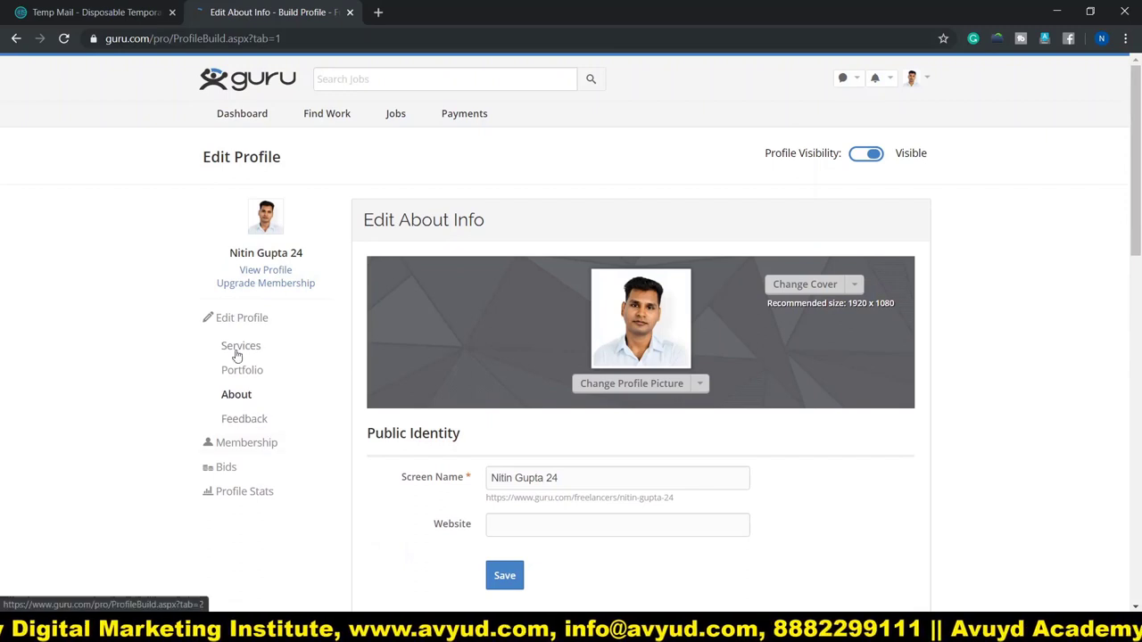
left_click(254, 371)
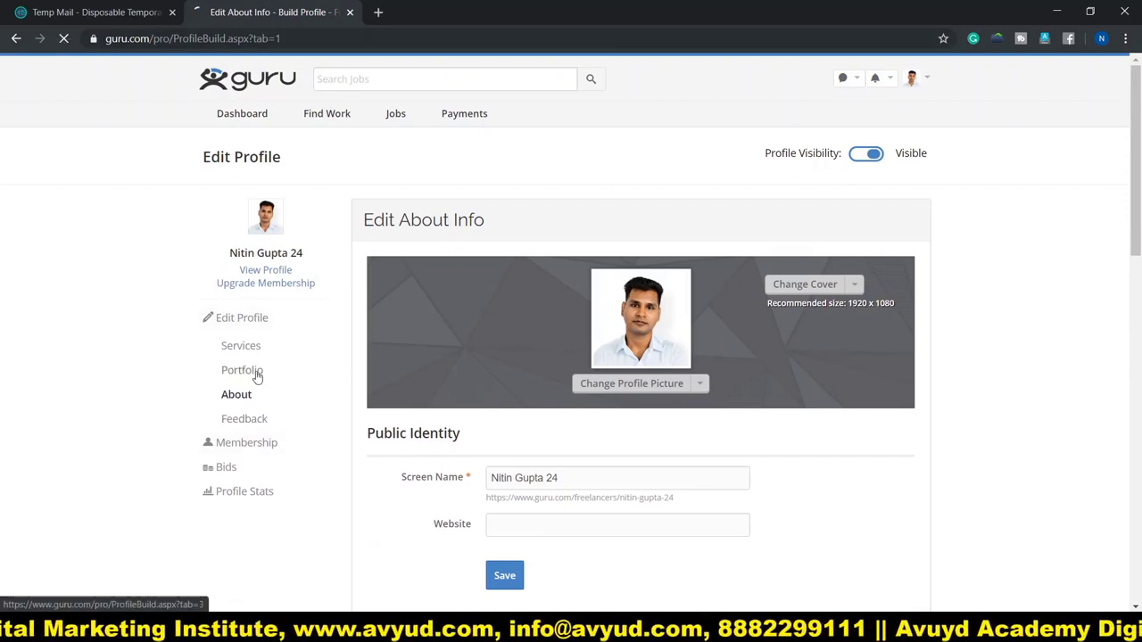